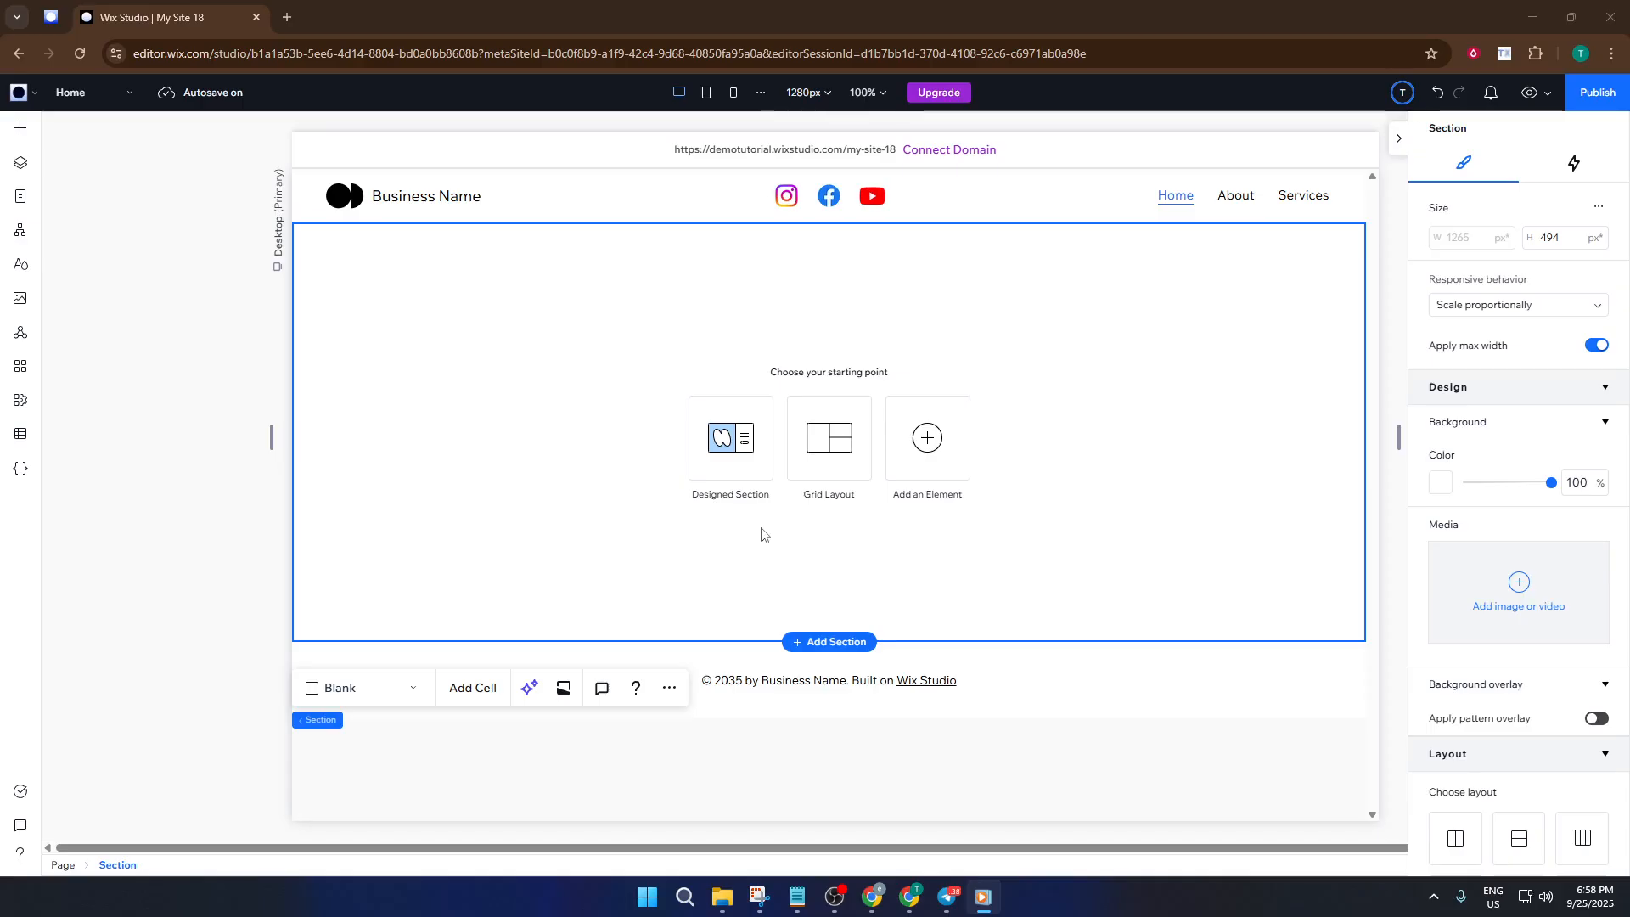
Step: Find the Wix Pricing Plans app in the App Market by searching for "wix p" and add it to the site
{"action": "left_click", "coordinate": [17, 373]}
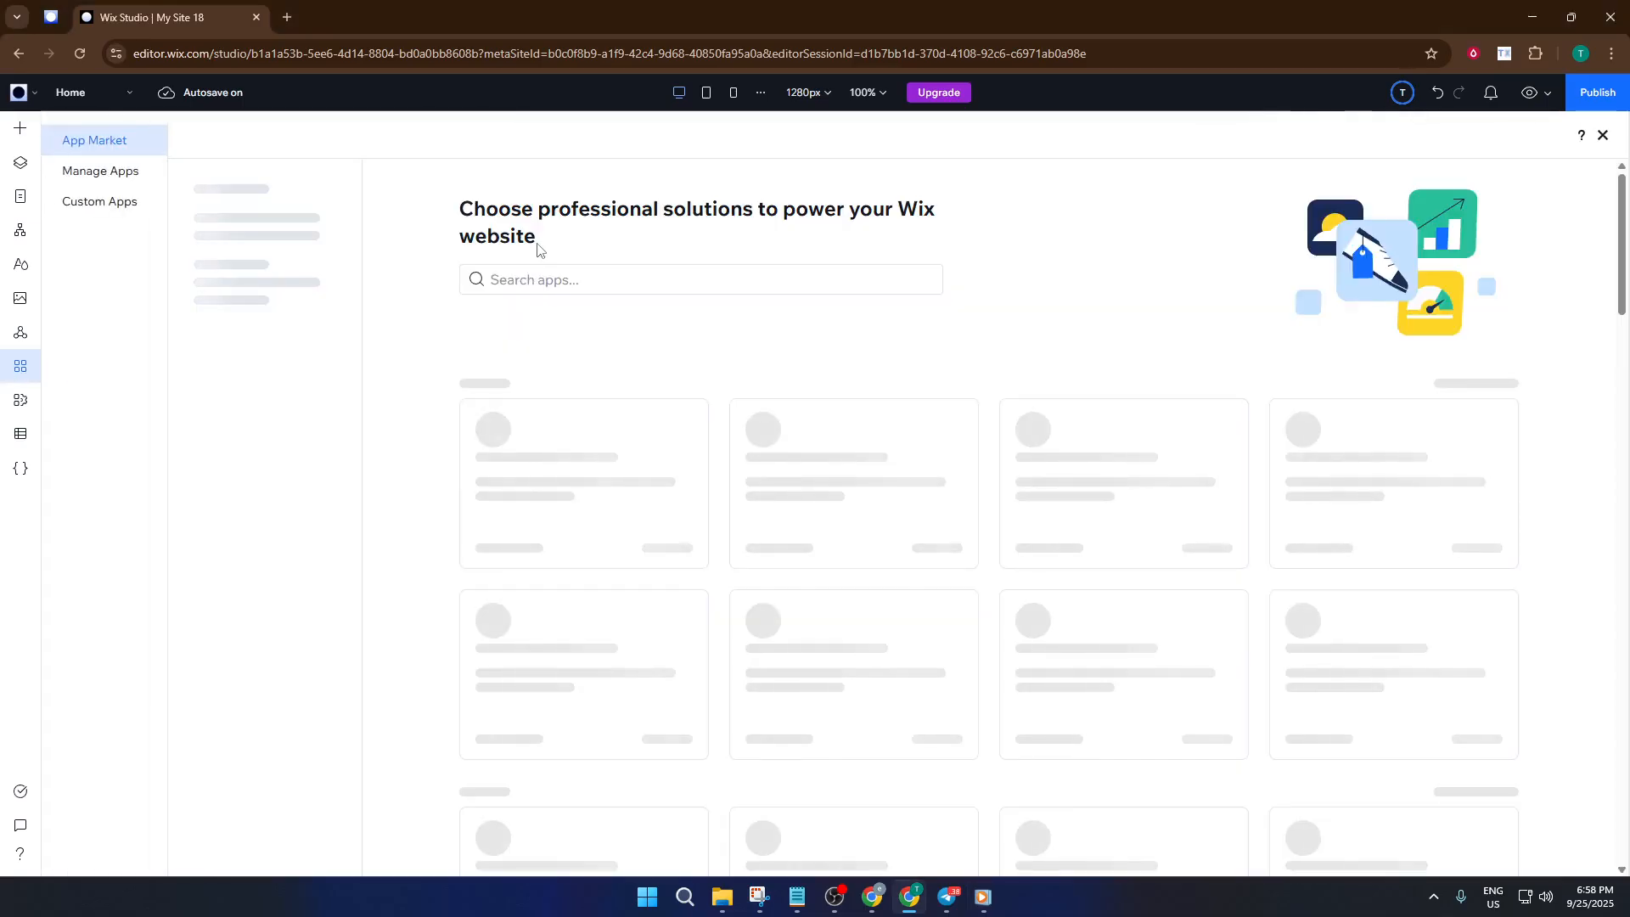
{"action": "left_click", "coordinate": [577, 272]}
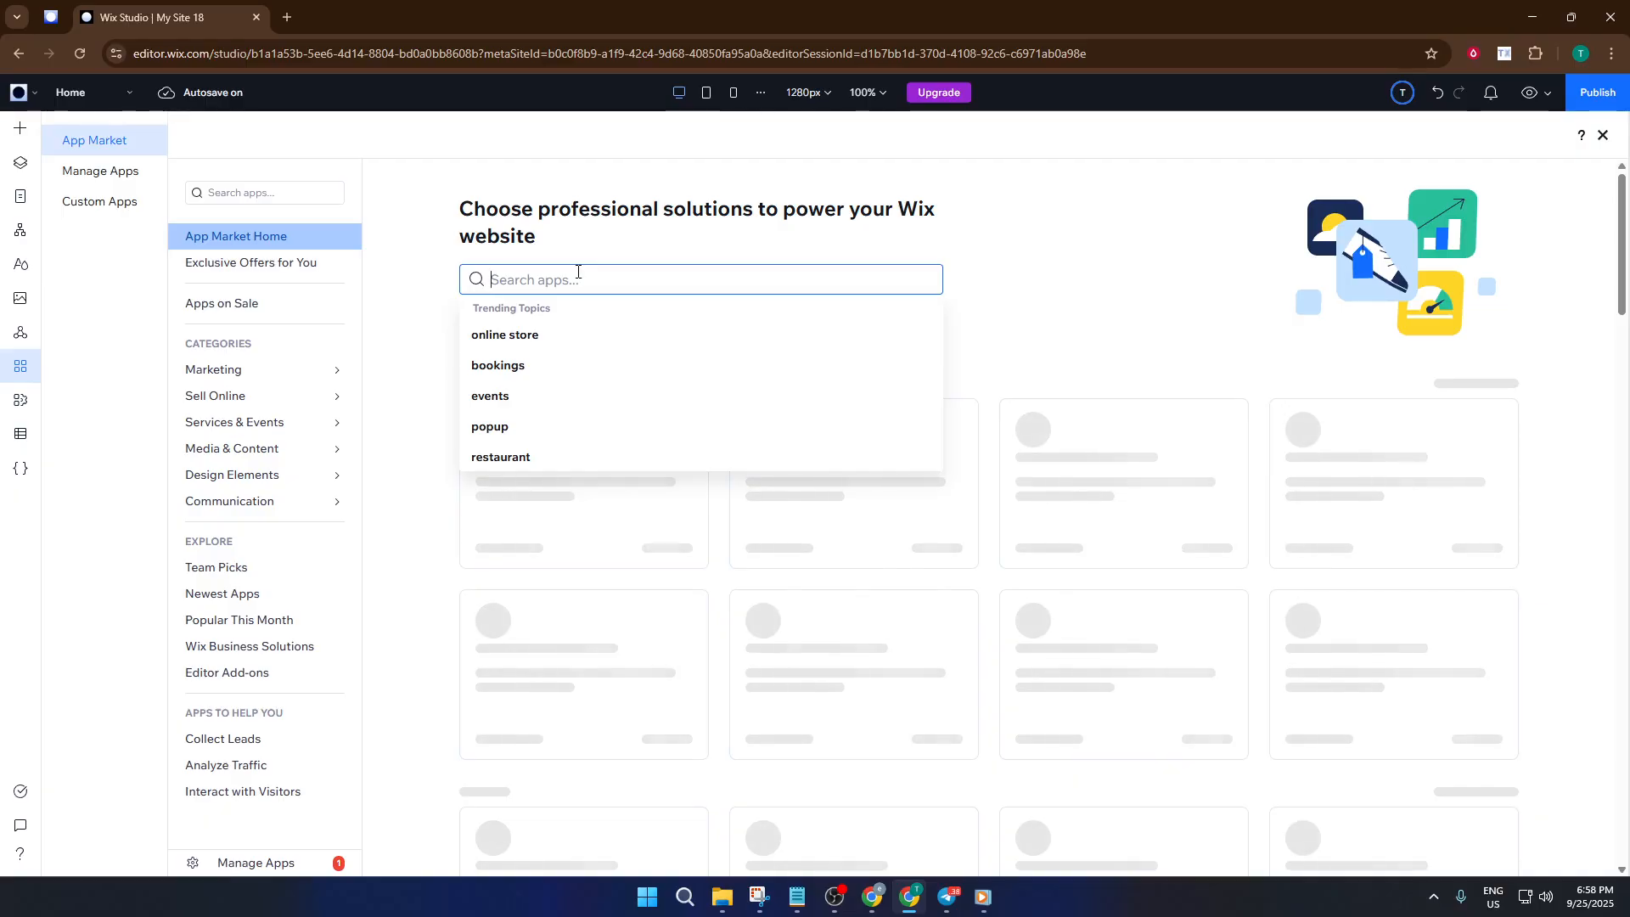
{"action": "type", "text": "wix "}
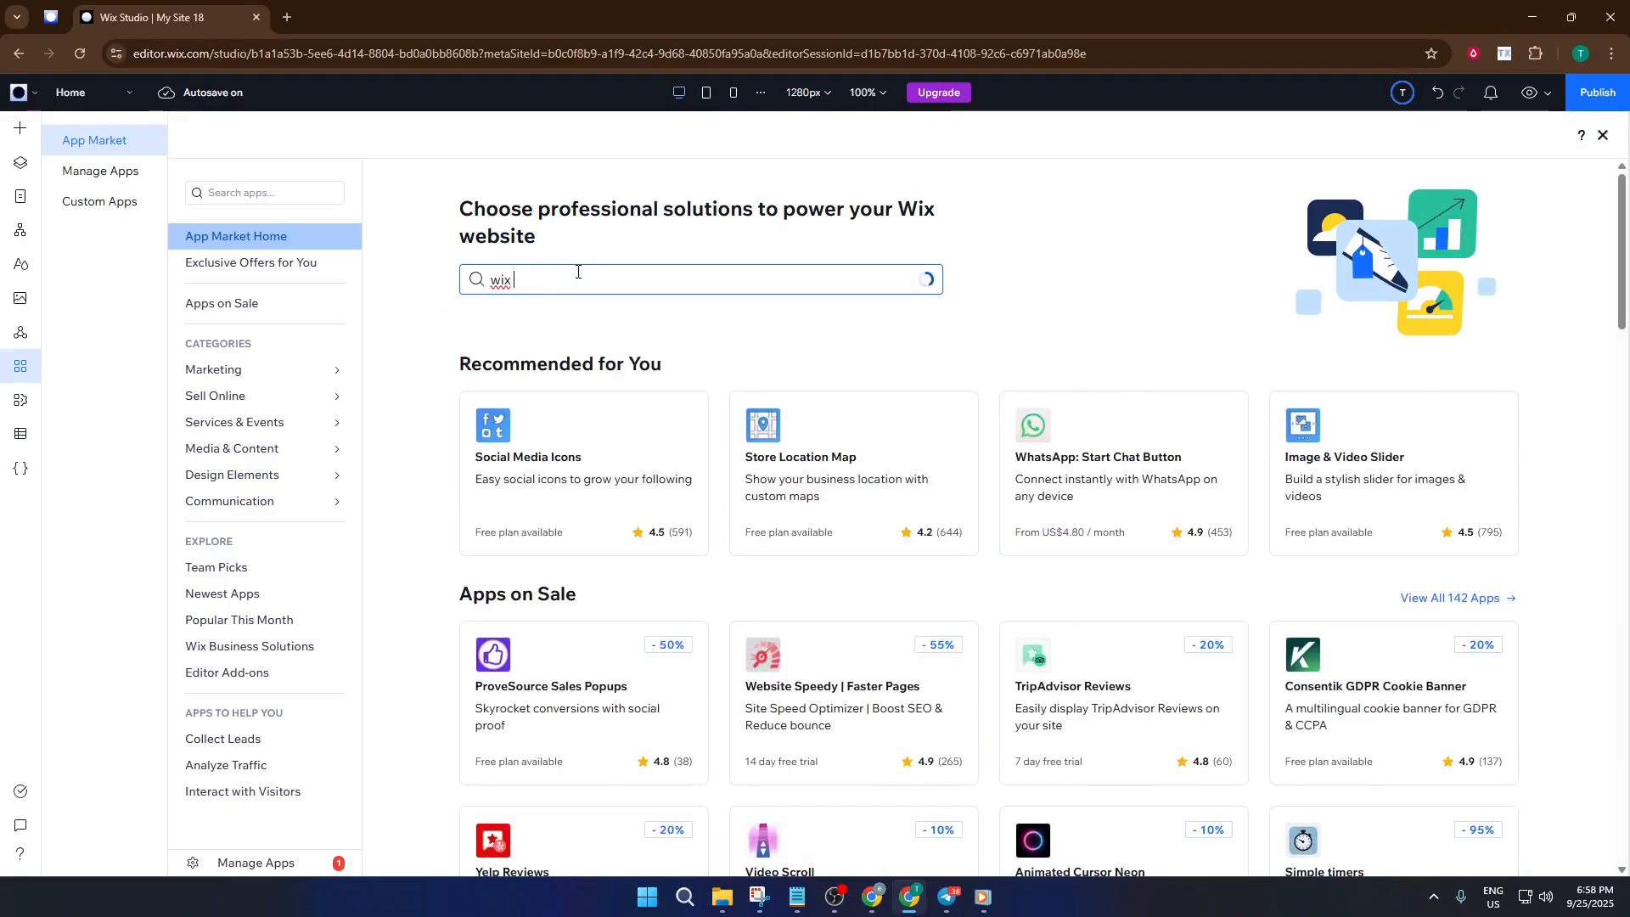
{"action": "type", "text": "p"}
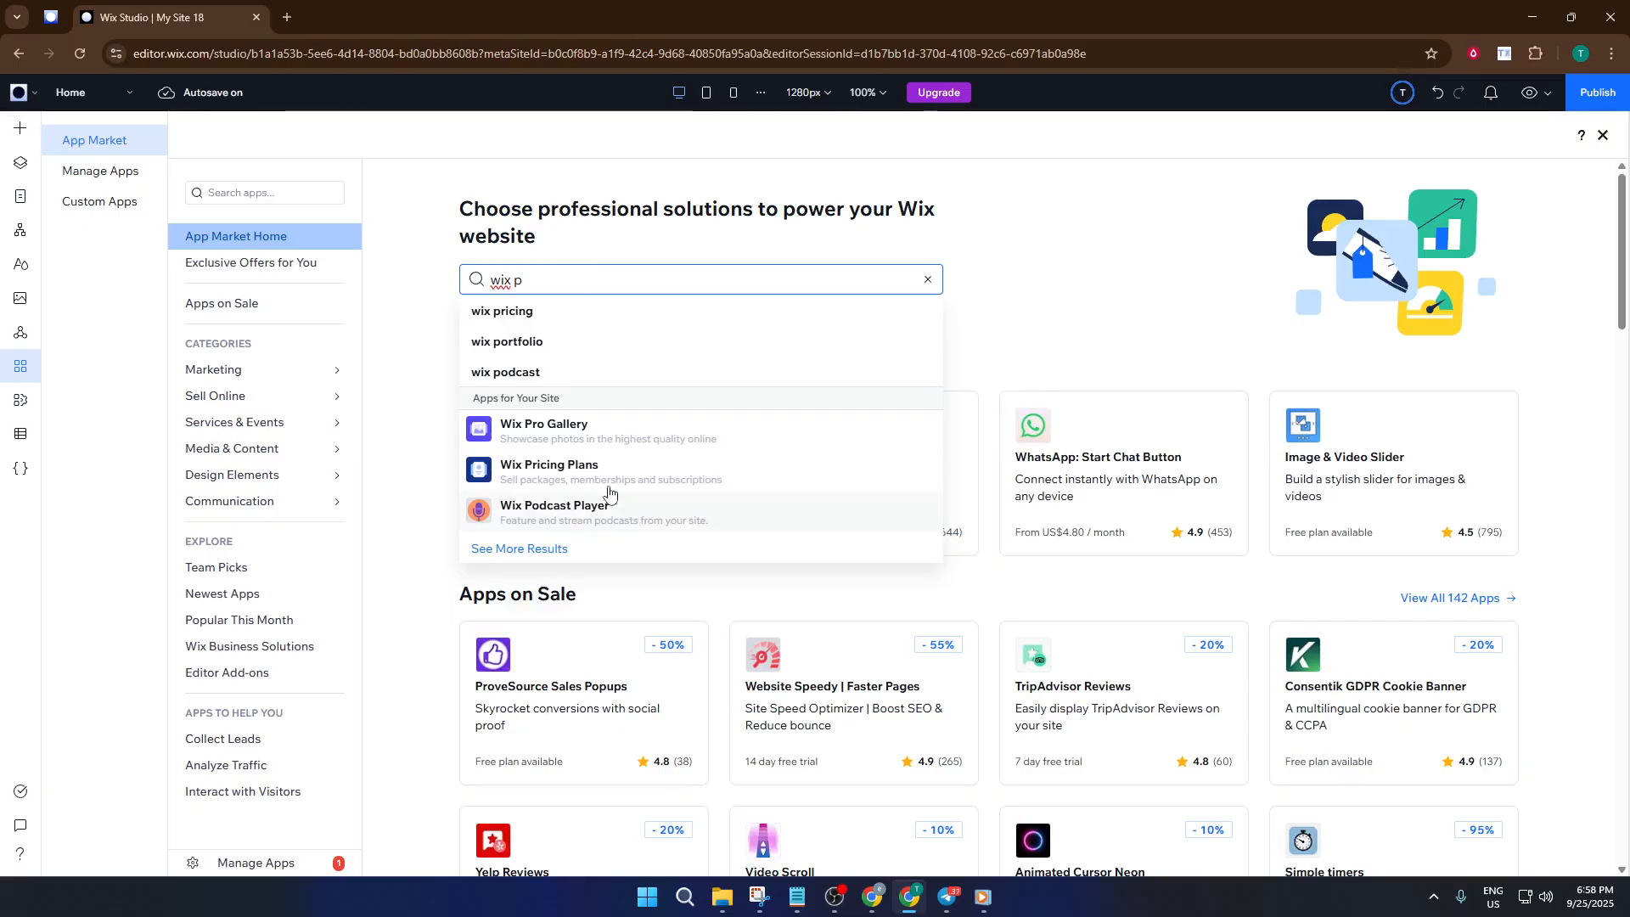
{"action": "left_click", "coordinate": [565, 479]}
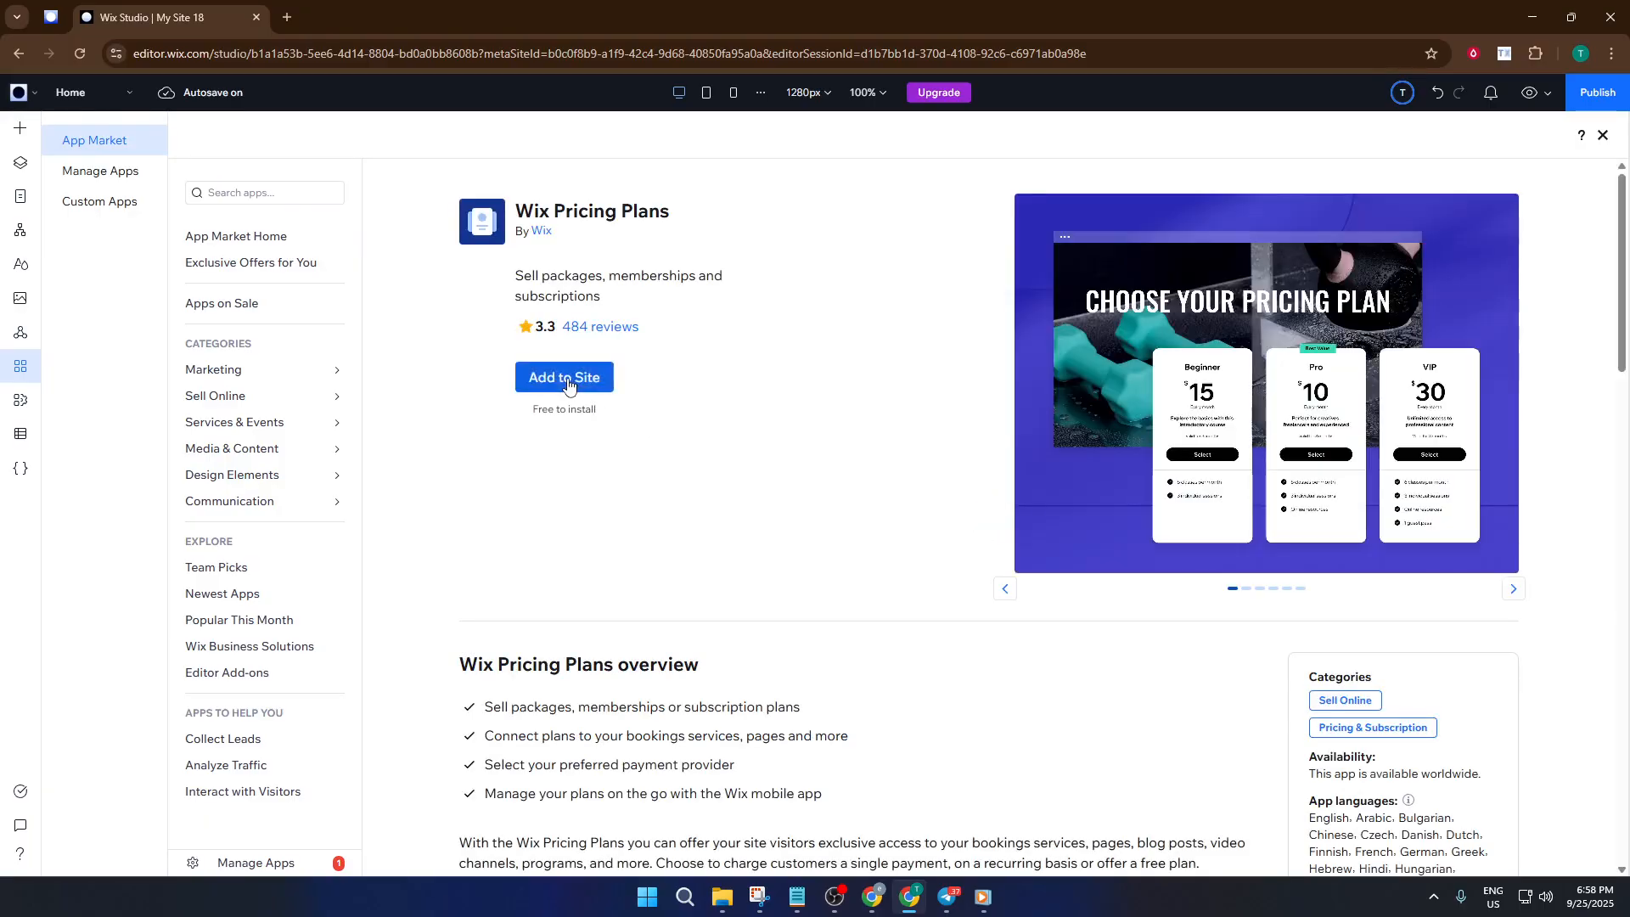
{"action": "left_click", "coordinate": [574, 382]}
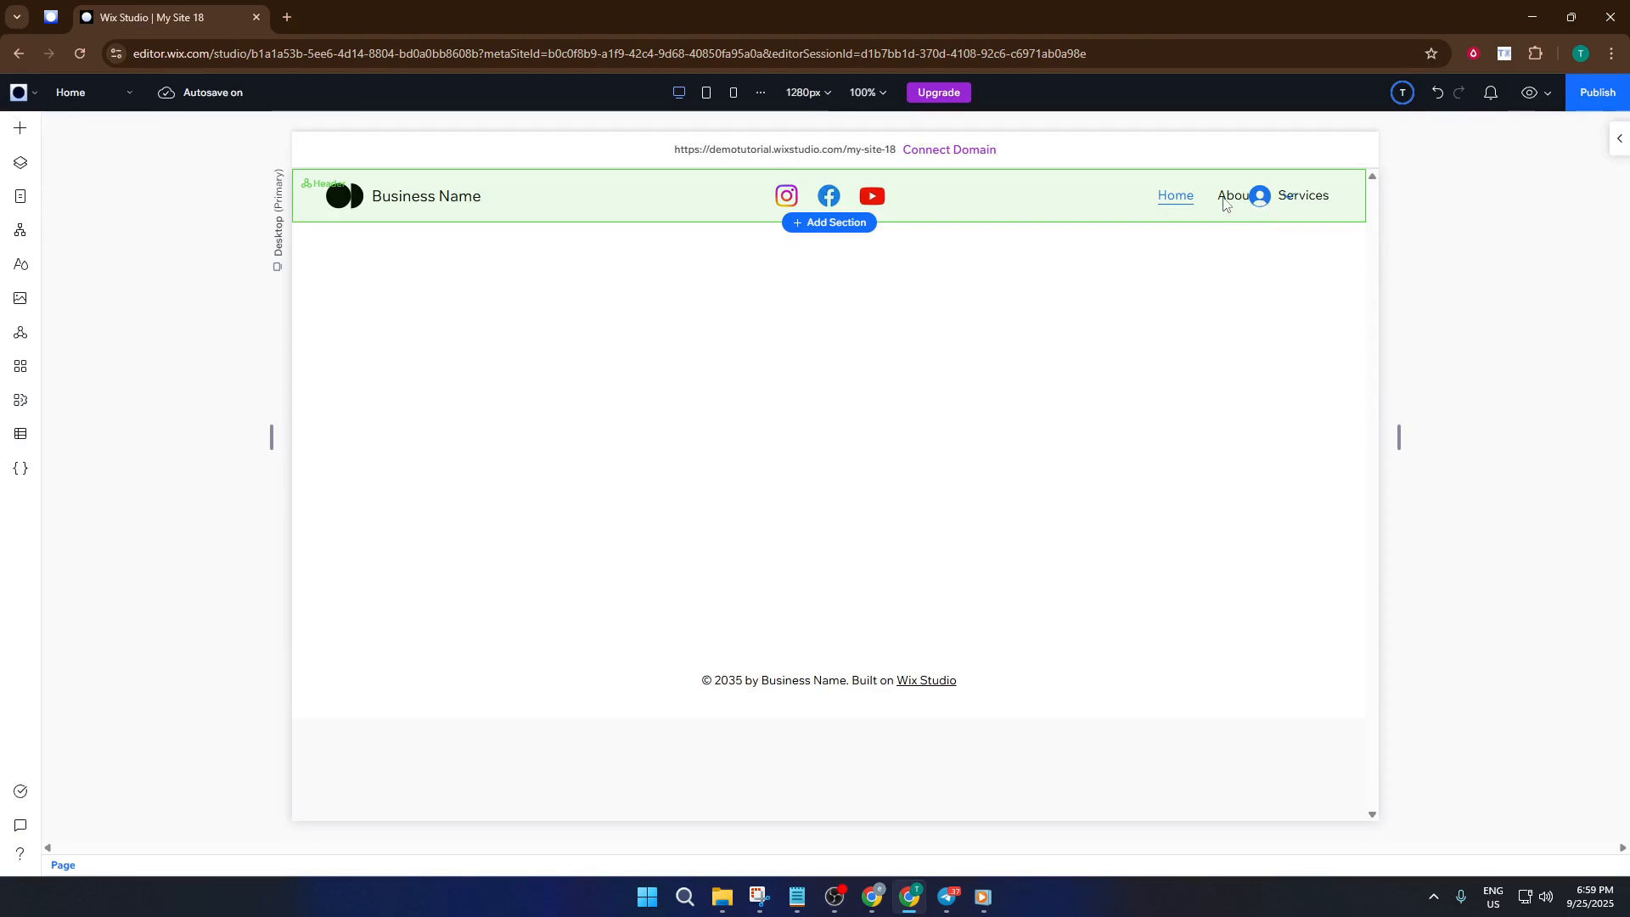
Step: Move the header's navigation menu to about X 879, Y 14 px so it clears the login bar
{"action": "left_click", "coordinate": [1189, 203]}
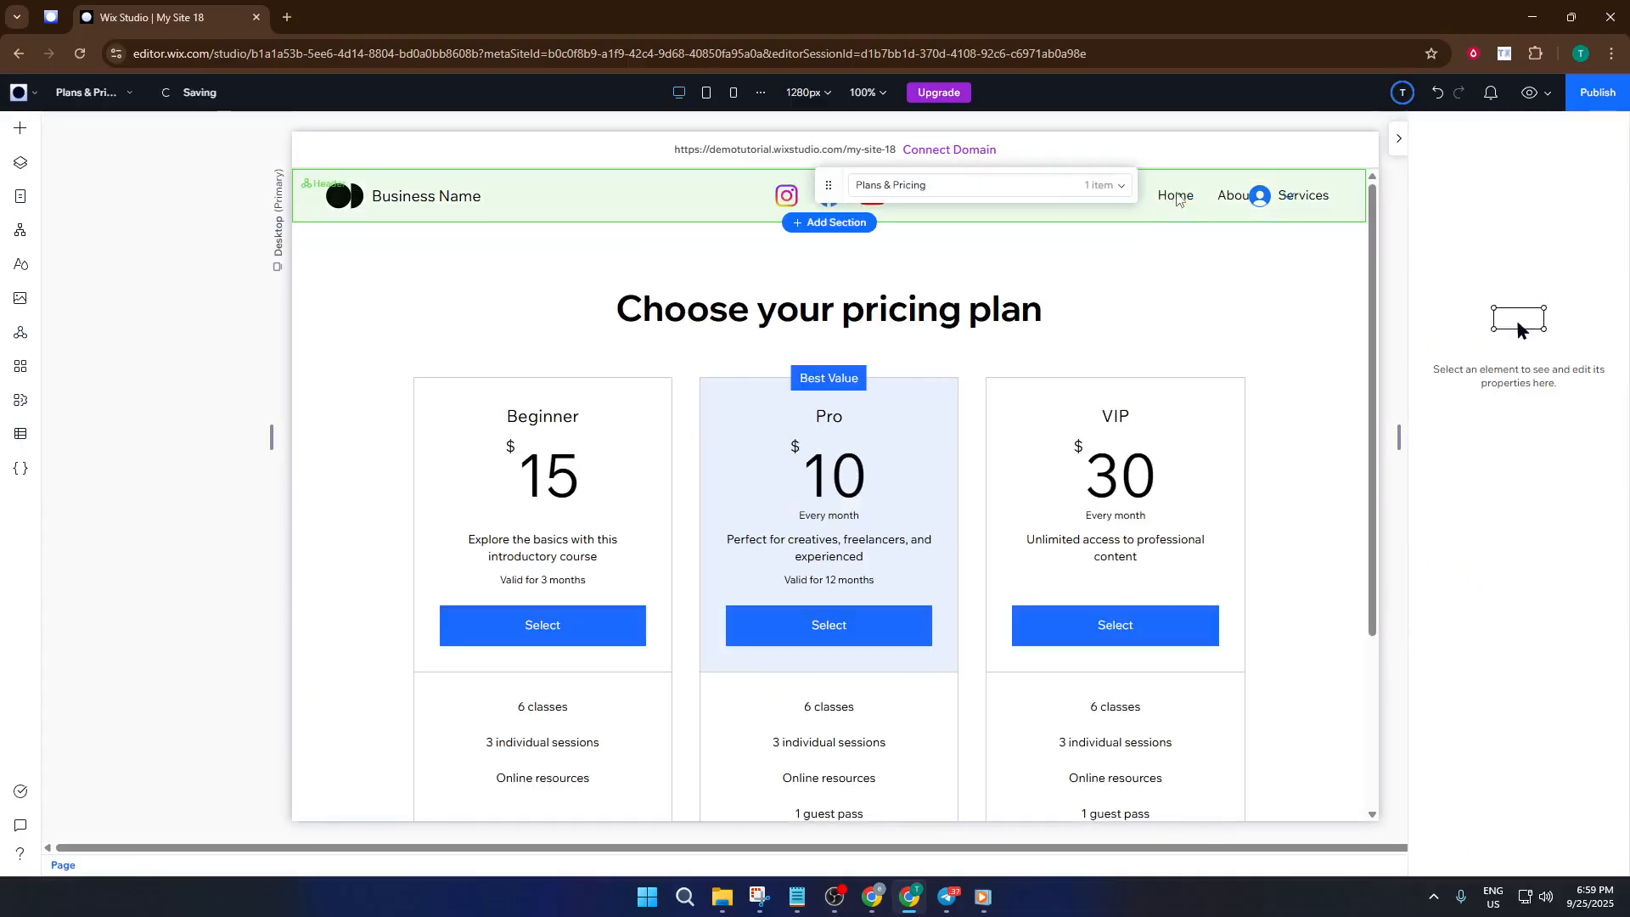
{"action": "left_click", "coordinate": [1180, 197]}
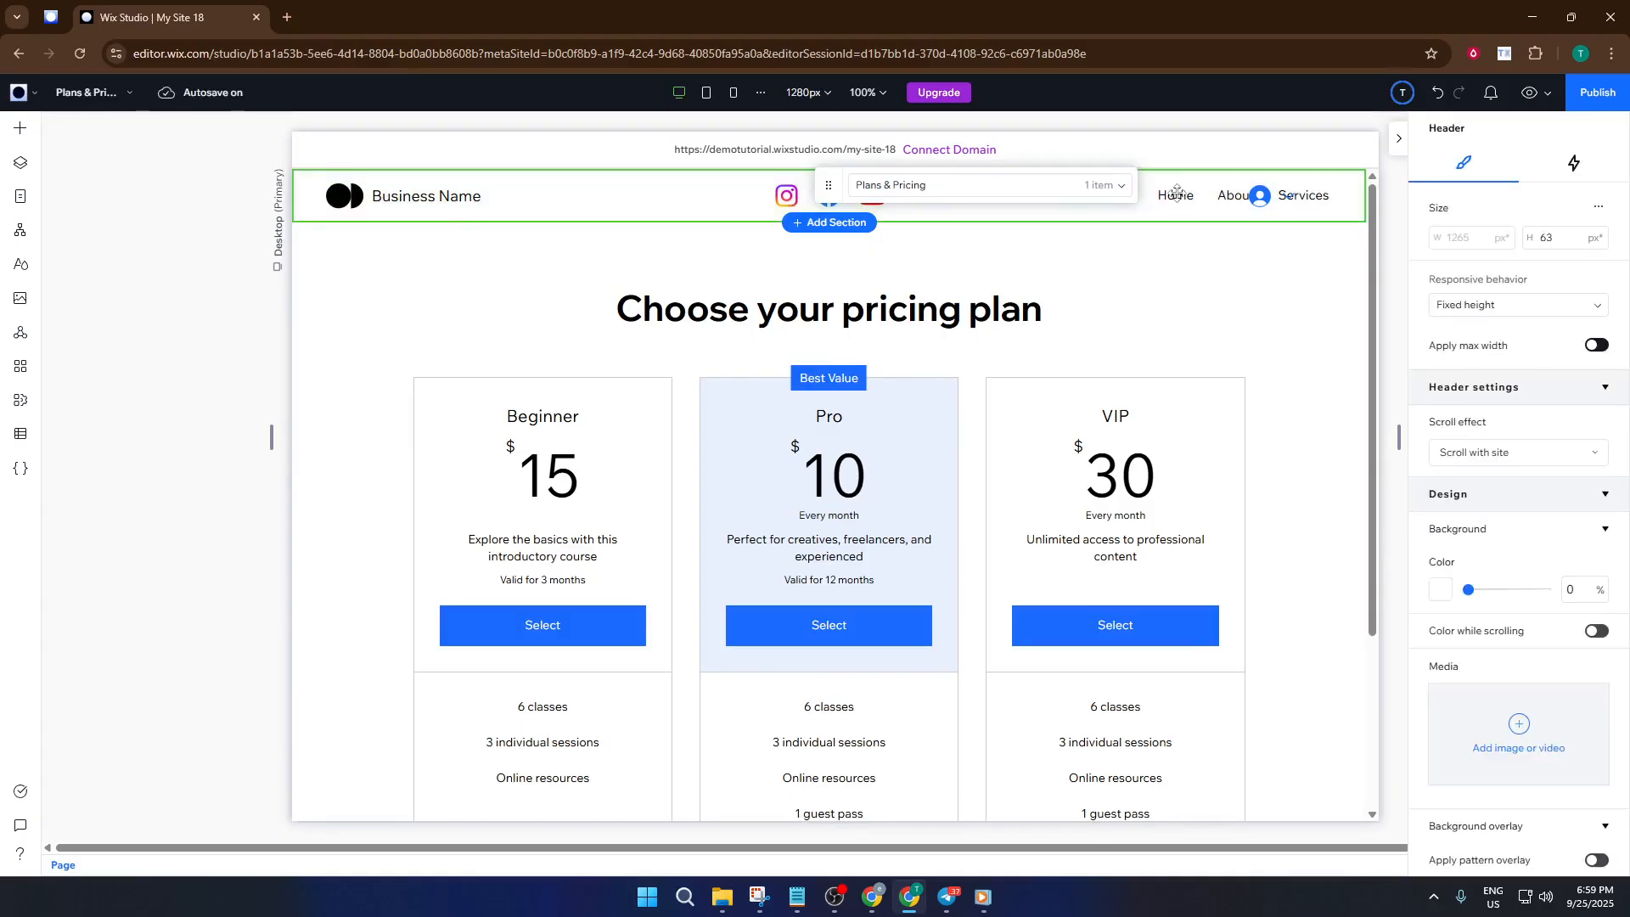
{"action": "left_click", "coordinate": [1176, 193]}
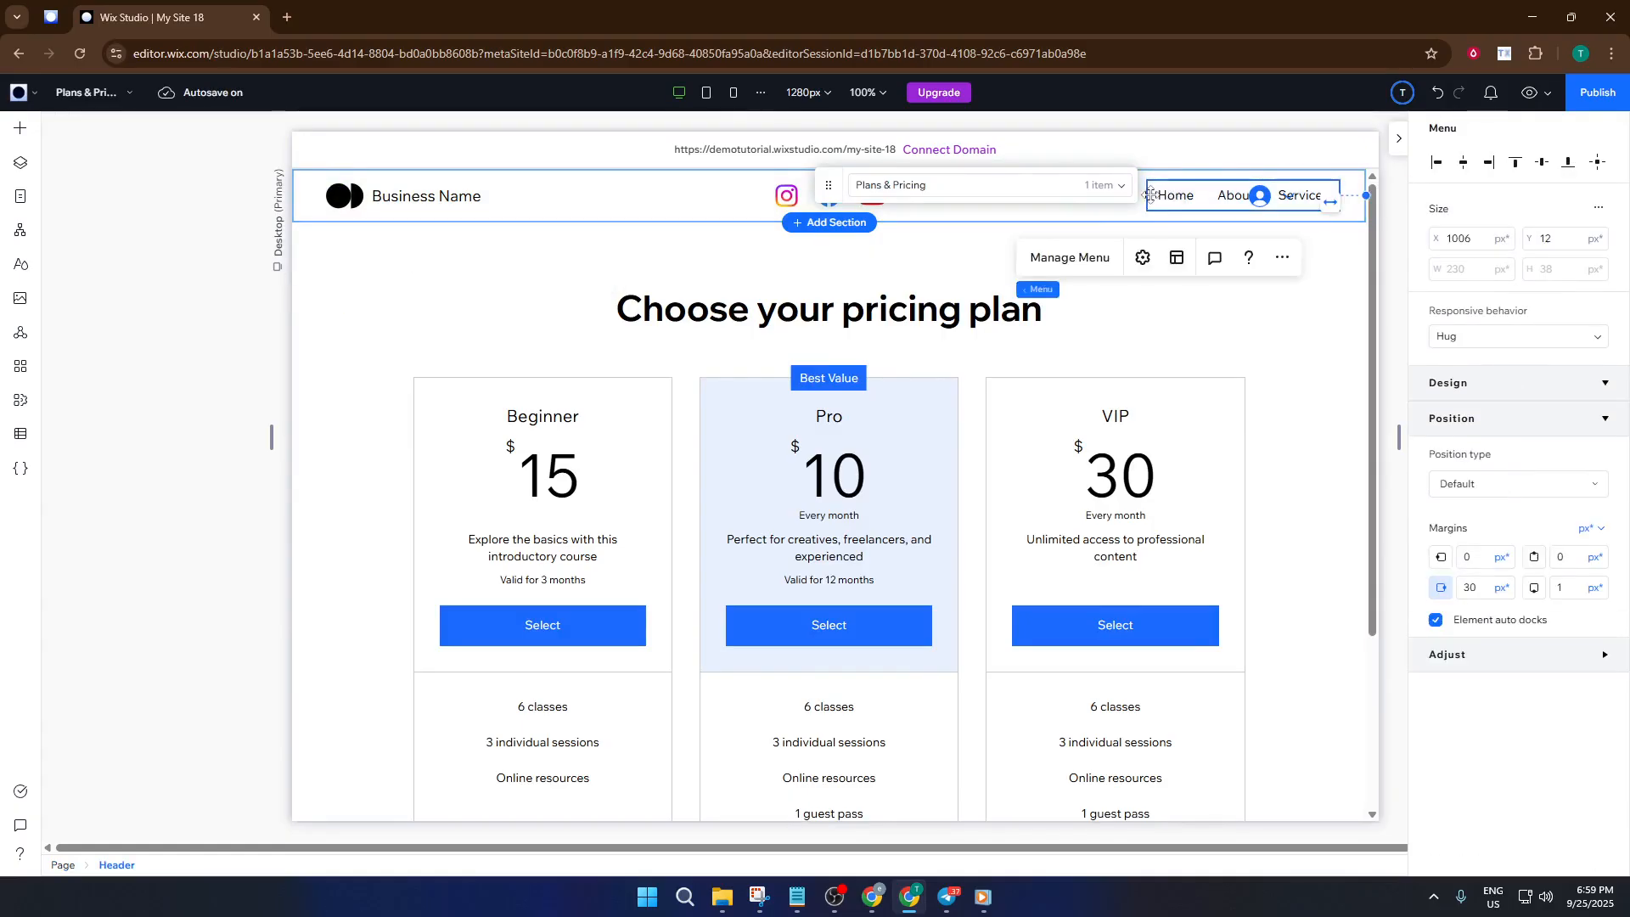
{"action": "left_click_drag", "start_coordinate": [1176, 194], "coordinate": [1074, 196]}
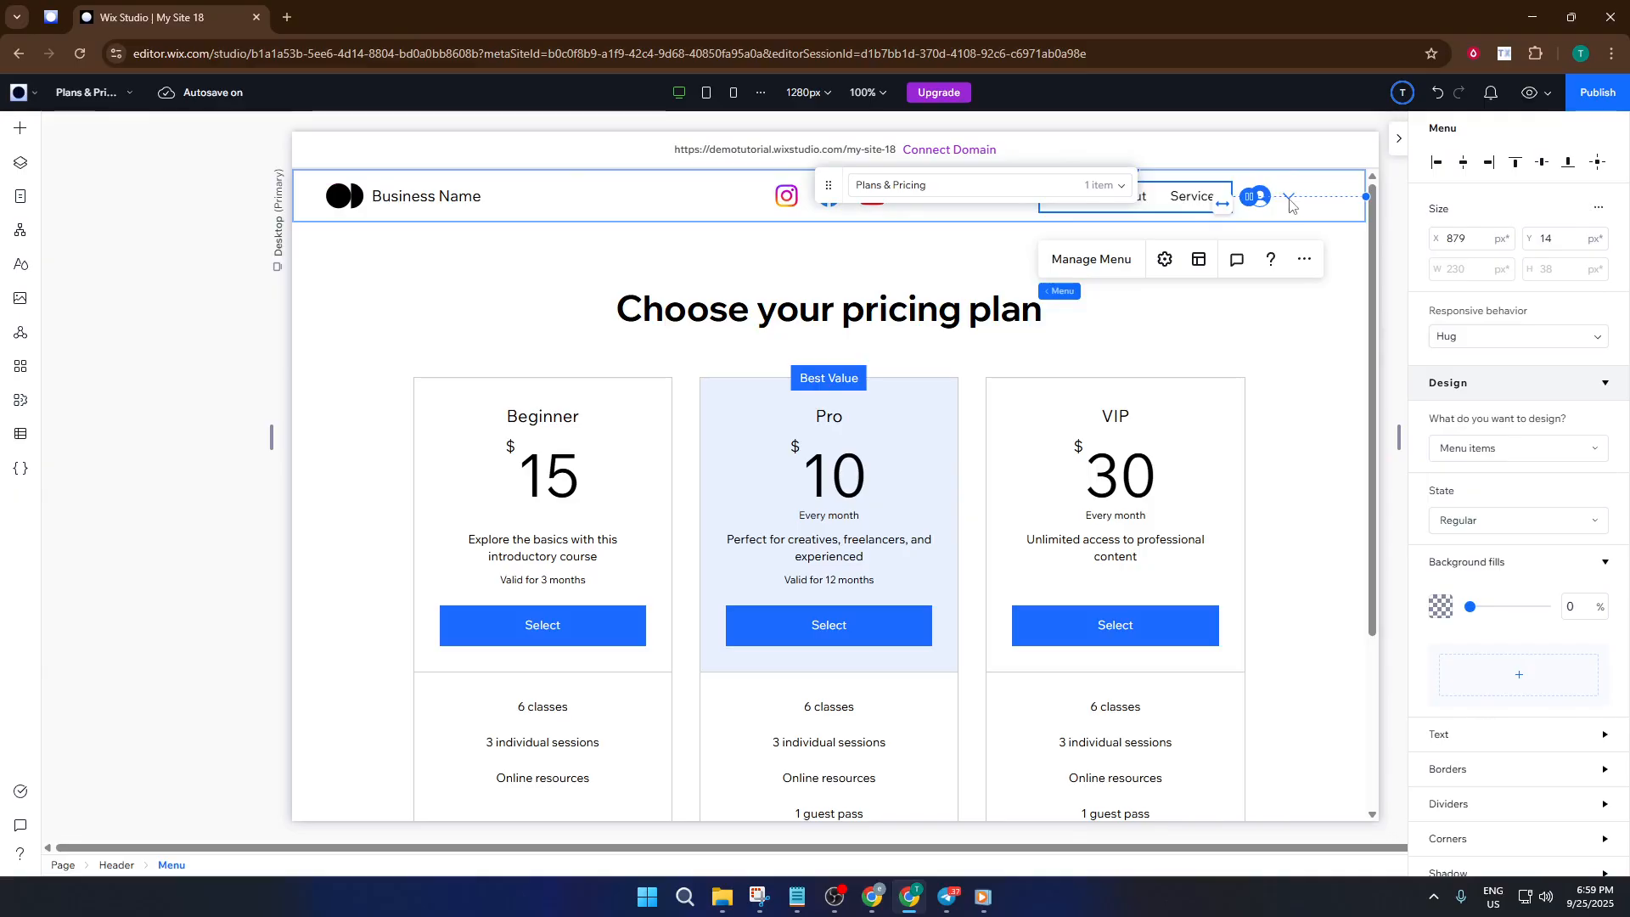
{"action": "left_click", "coordinate": [1287, 198]}
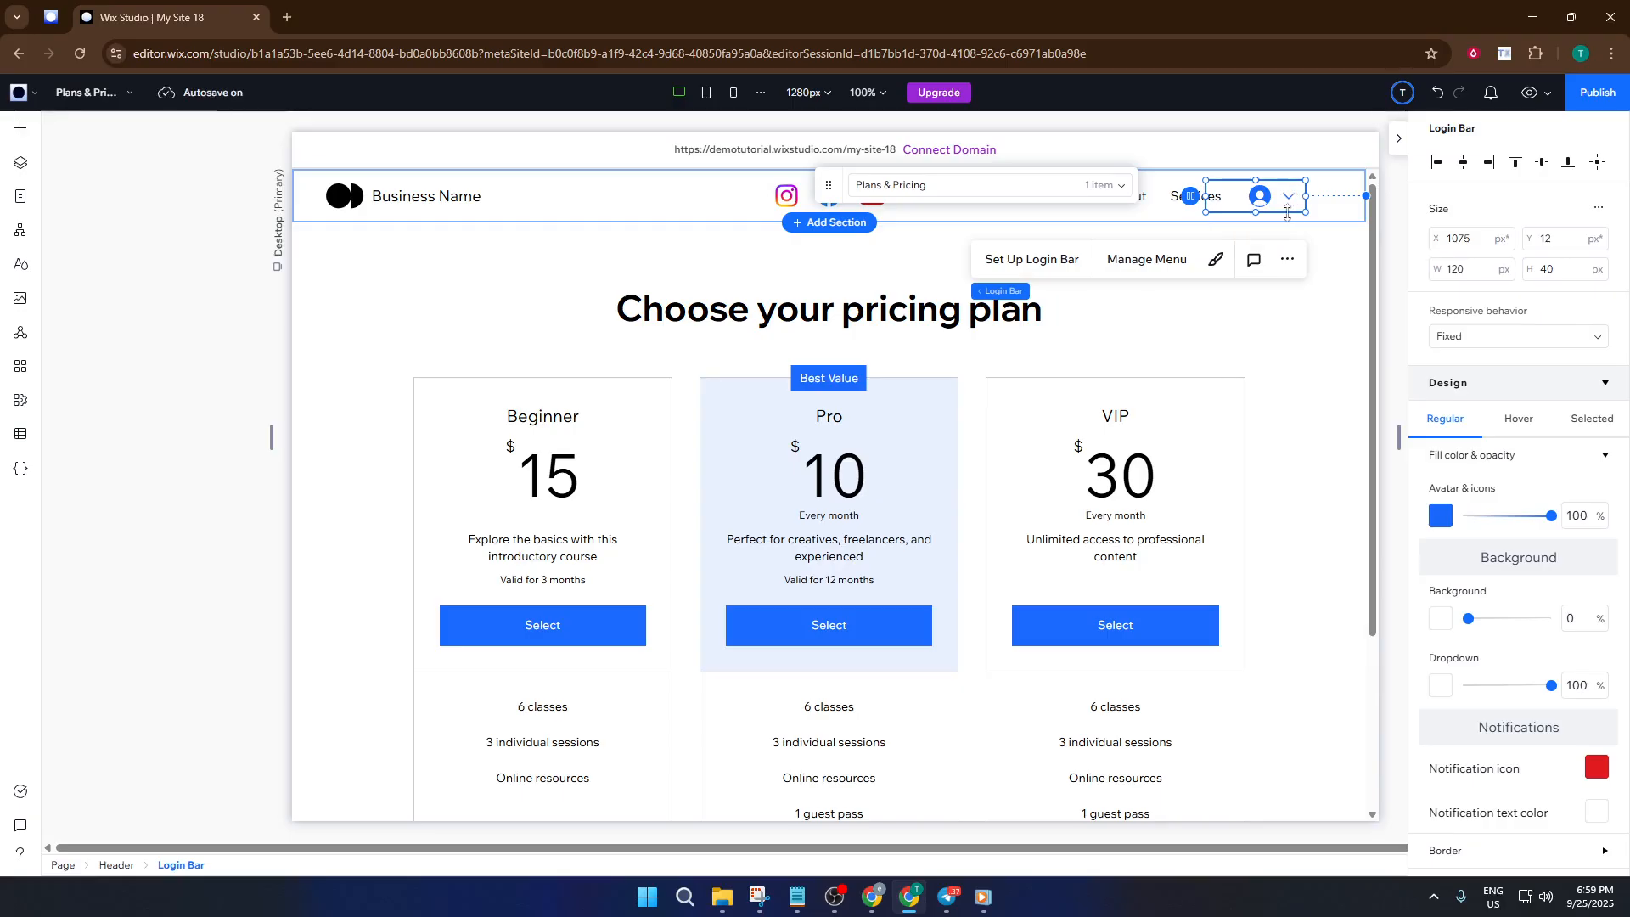
{"action": "left_click", "coordinate": [1290, 348]}
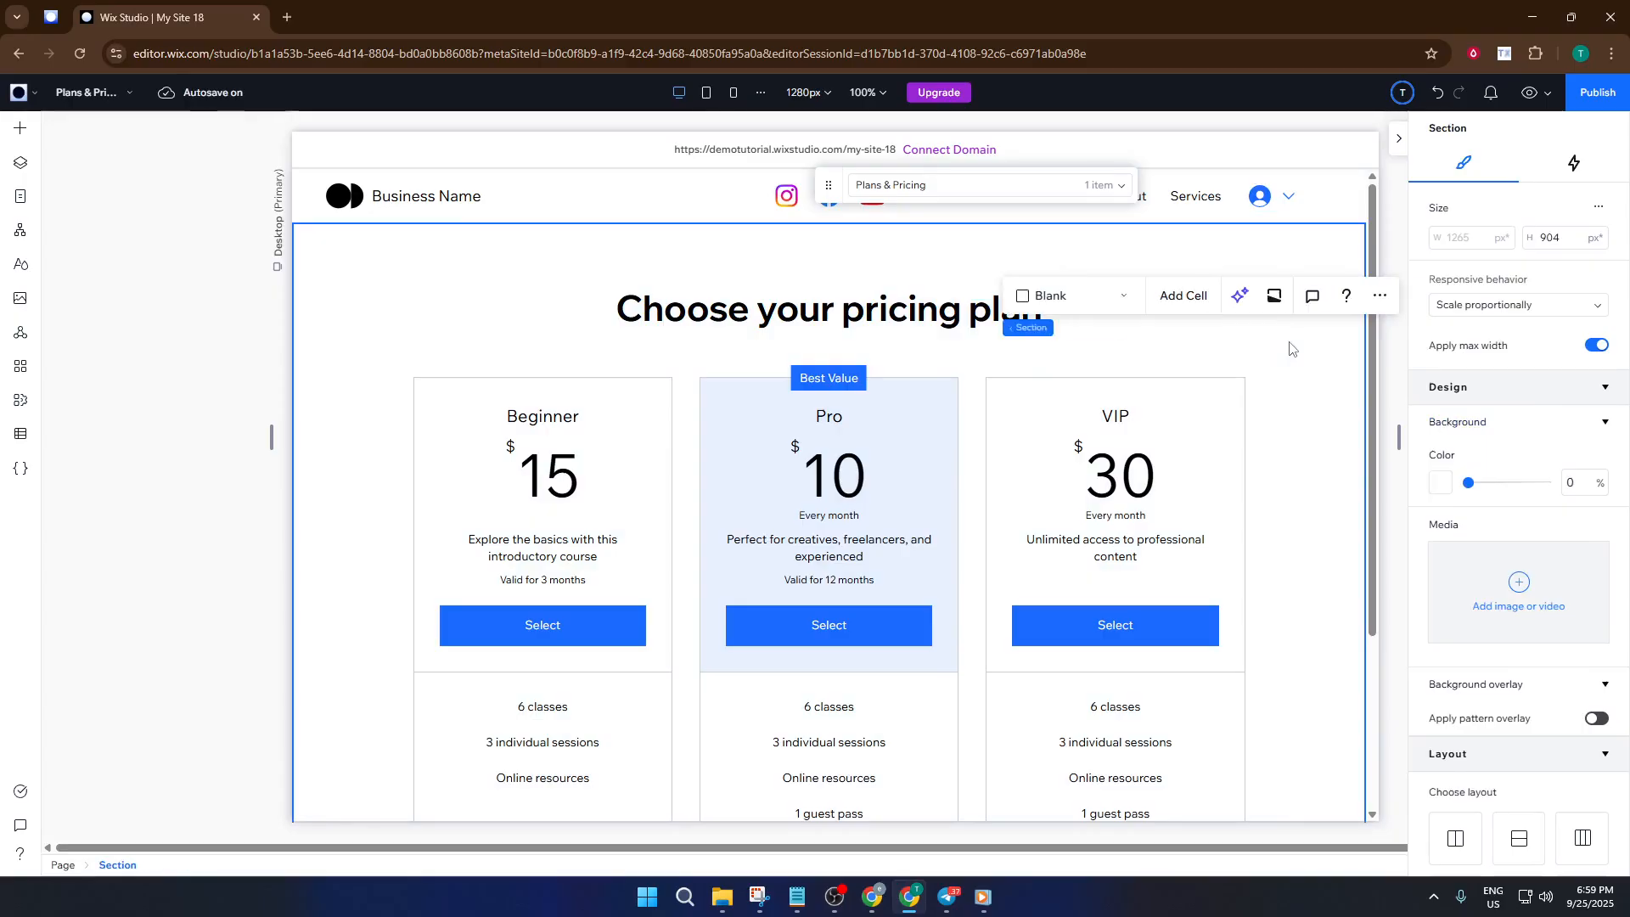
Step: Open plan management from the Pricing Plans element on the Plans & Pricing page and get started with pricing plans
{"action": "left_click", "coordinate": [959, 389]}
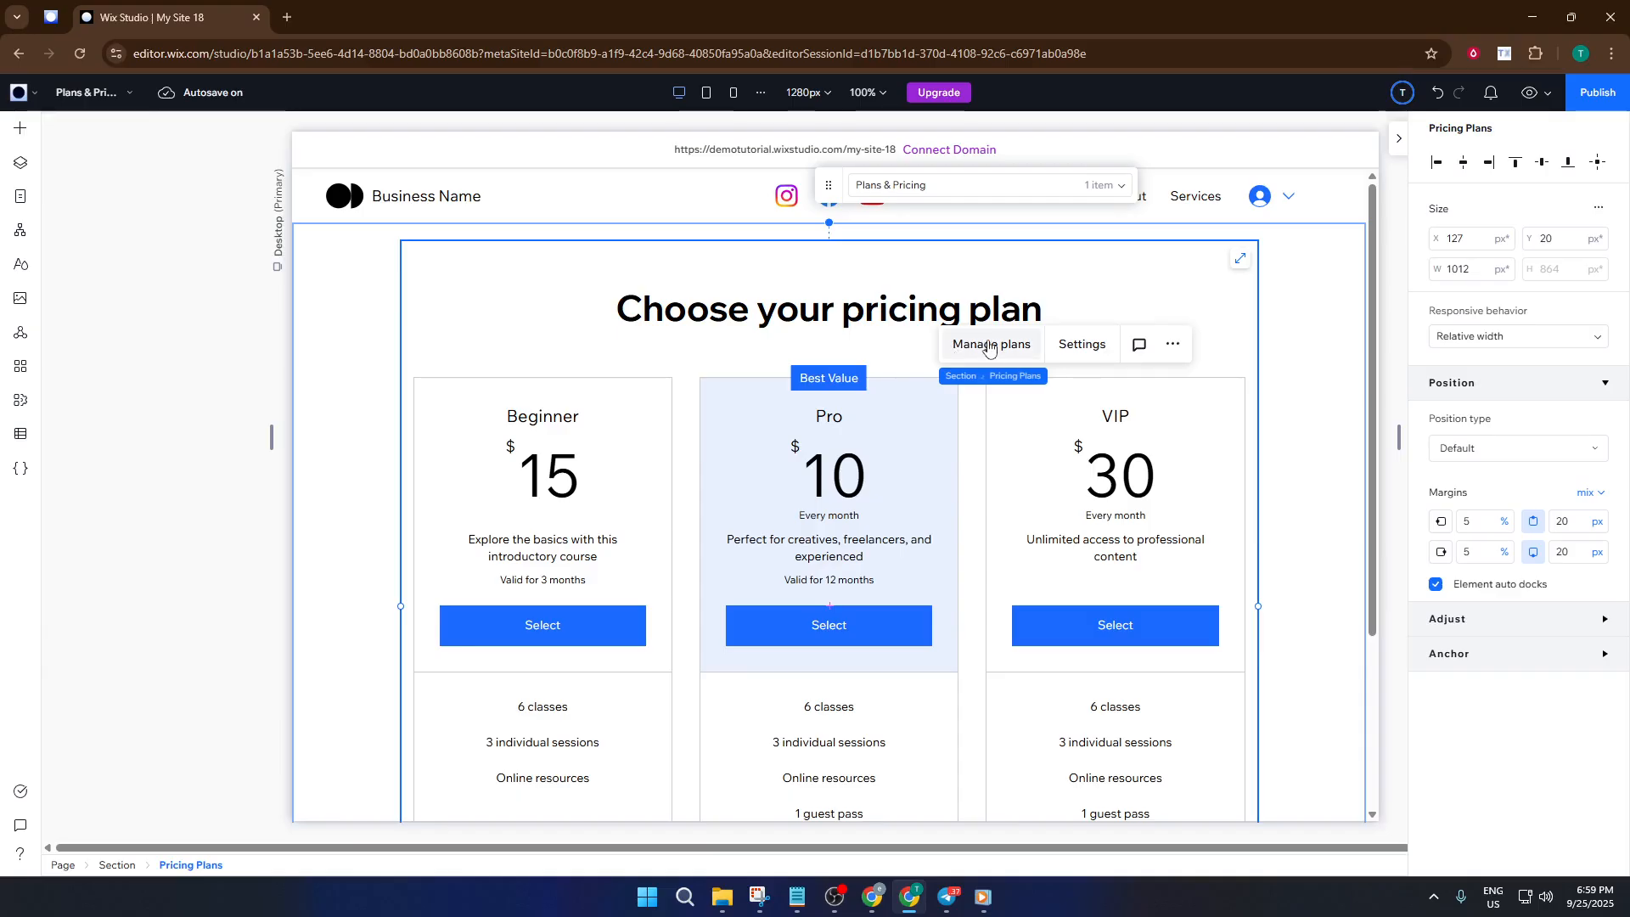
{"action": "left_click", "coordinate": [114, 93]}
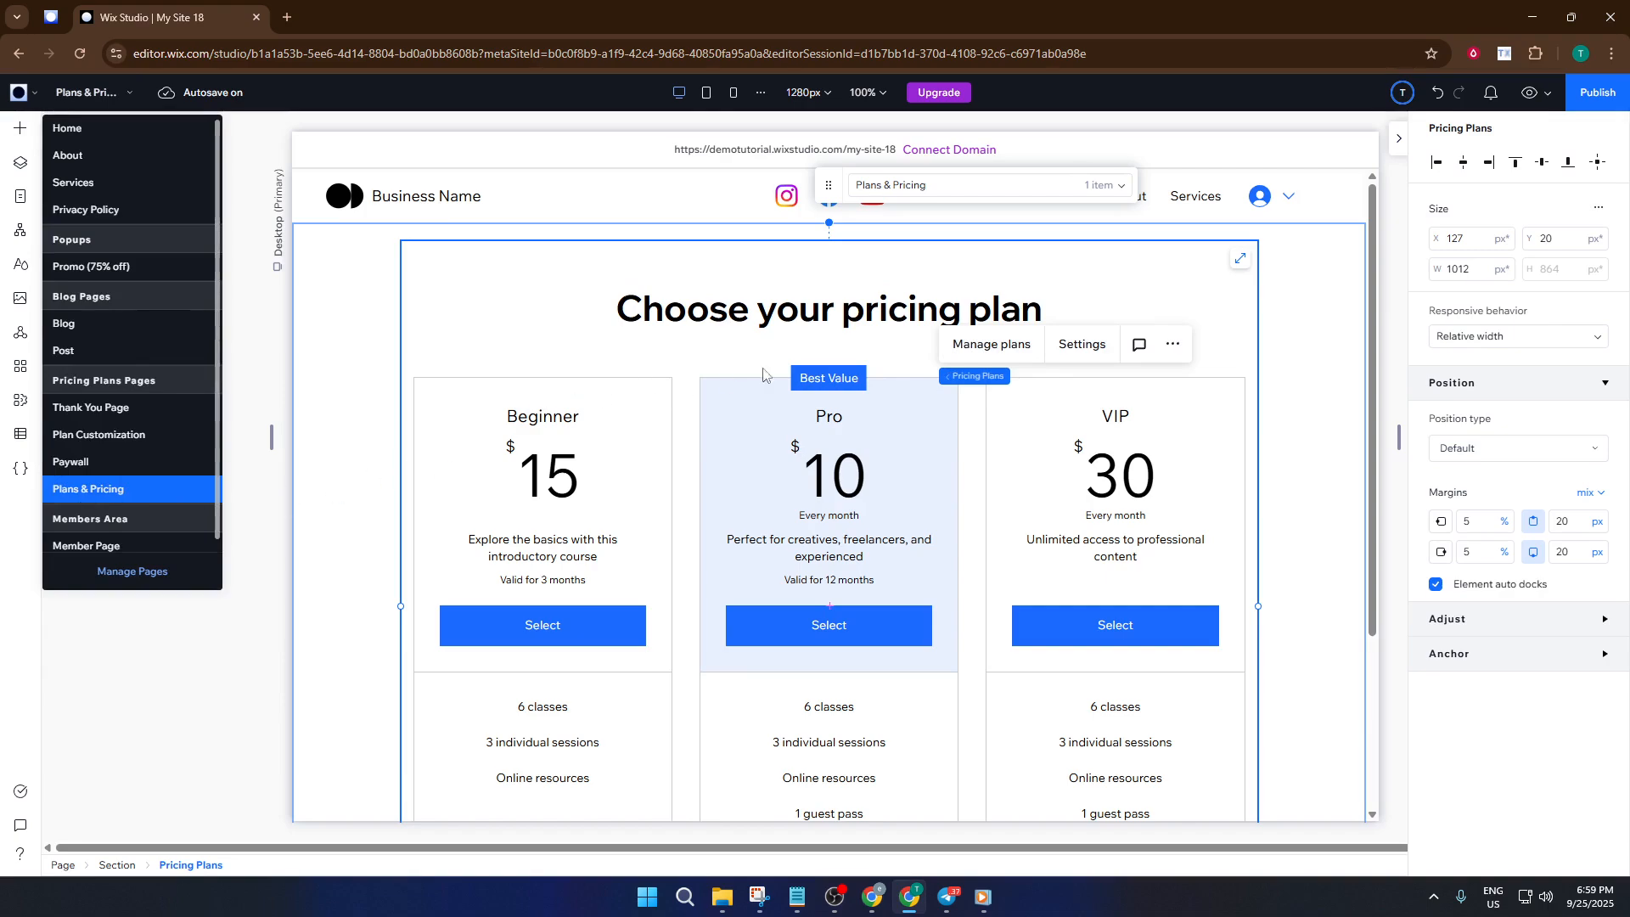
{"action": "left_click", "coordinate": [864, 332]}
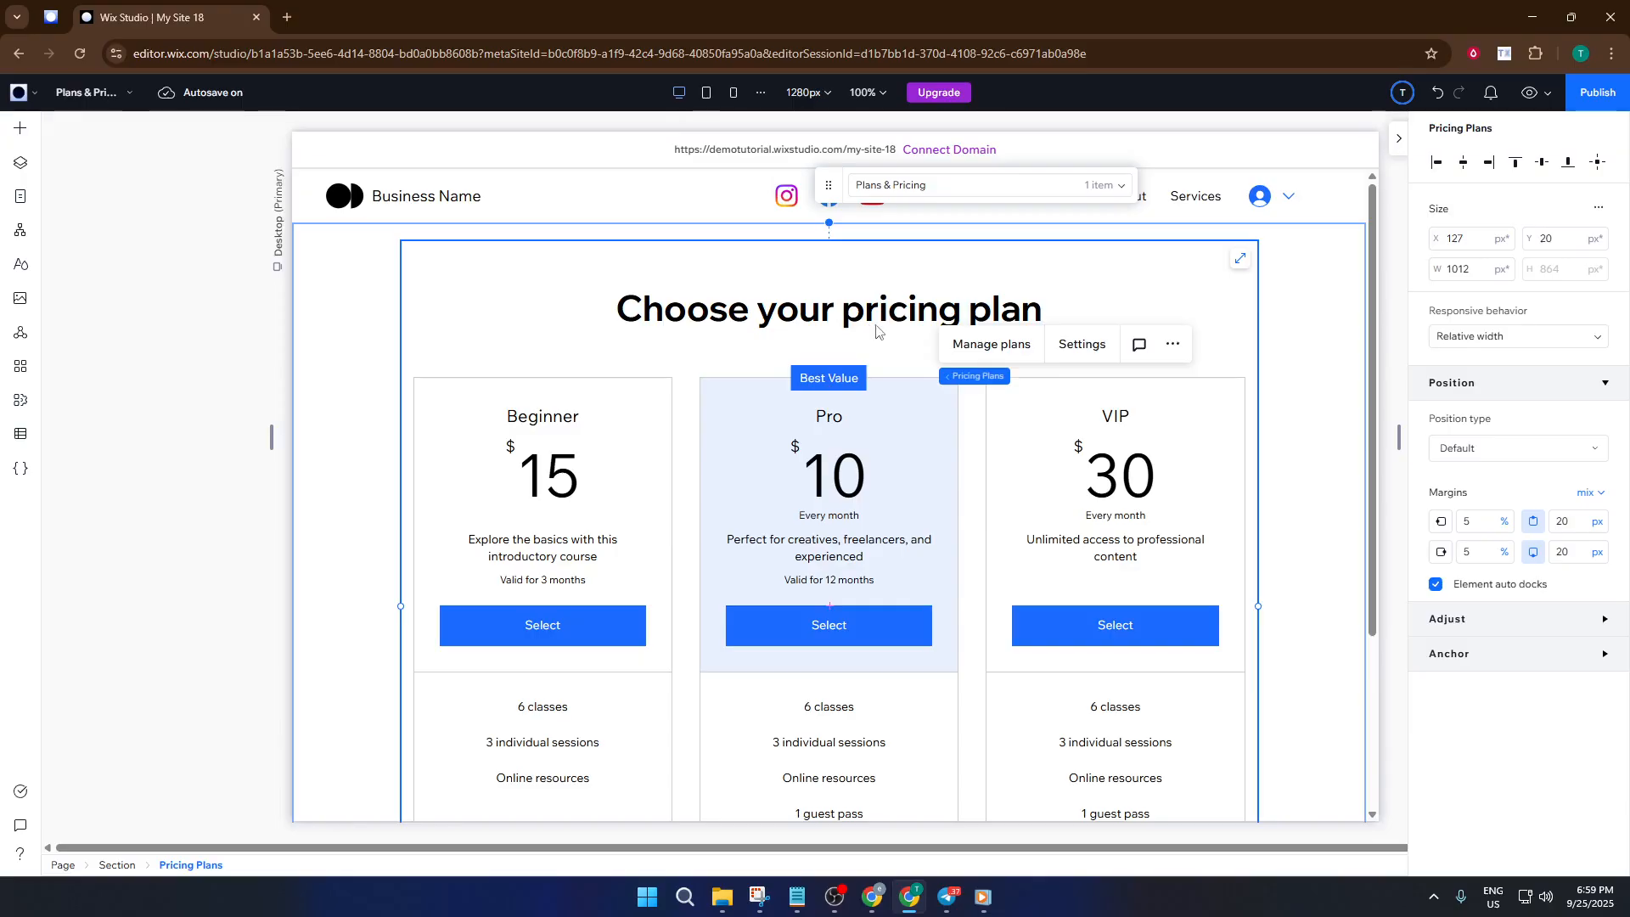
{"action": "left_click", "coordinate": [987, 350]}
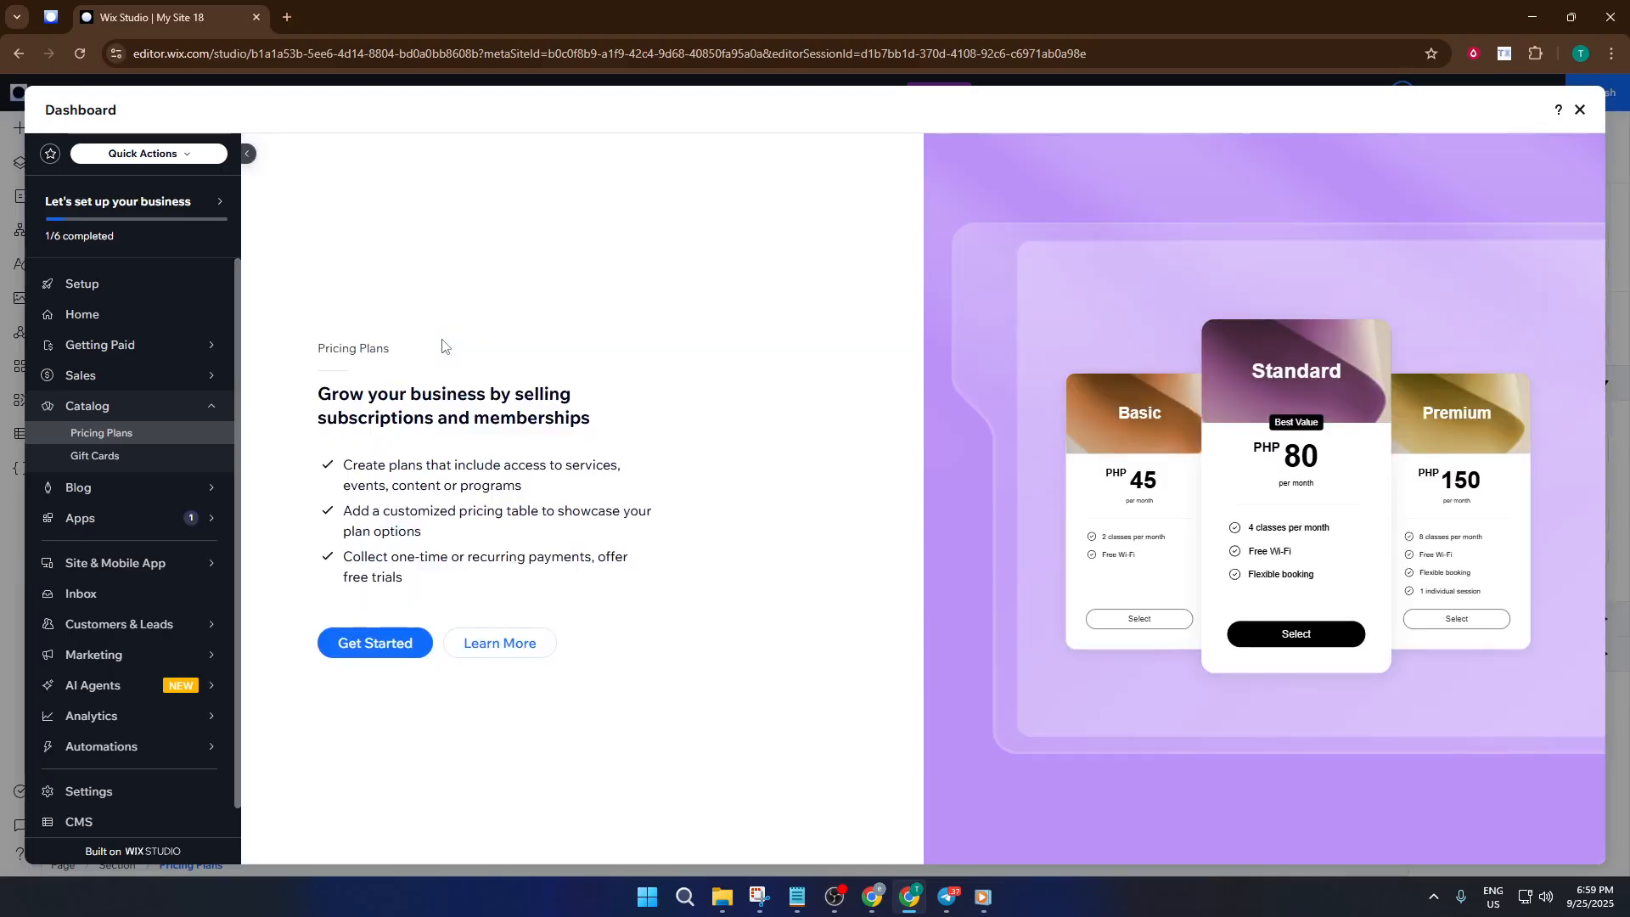
{"action": "left_click", "coordinate": [375, 641]}
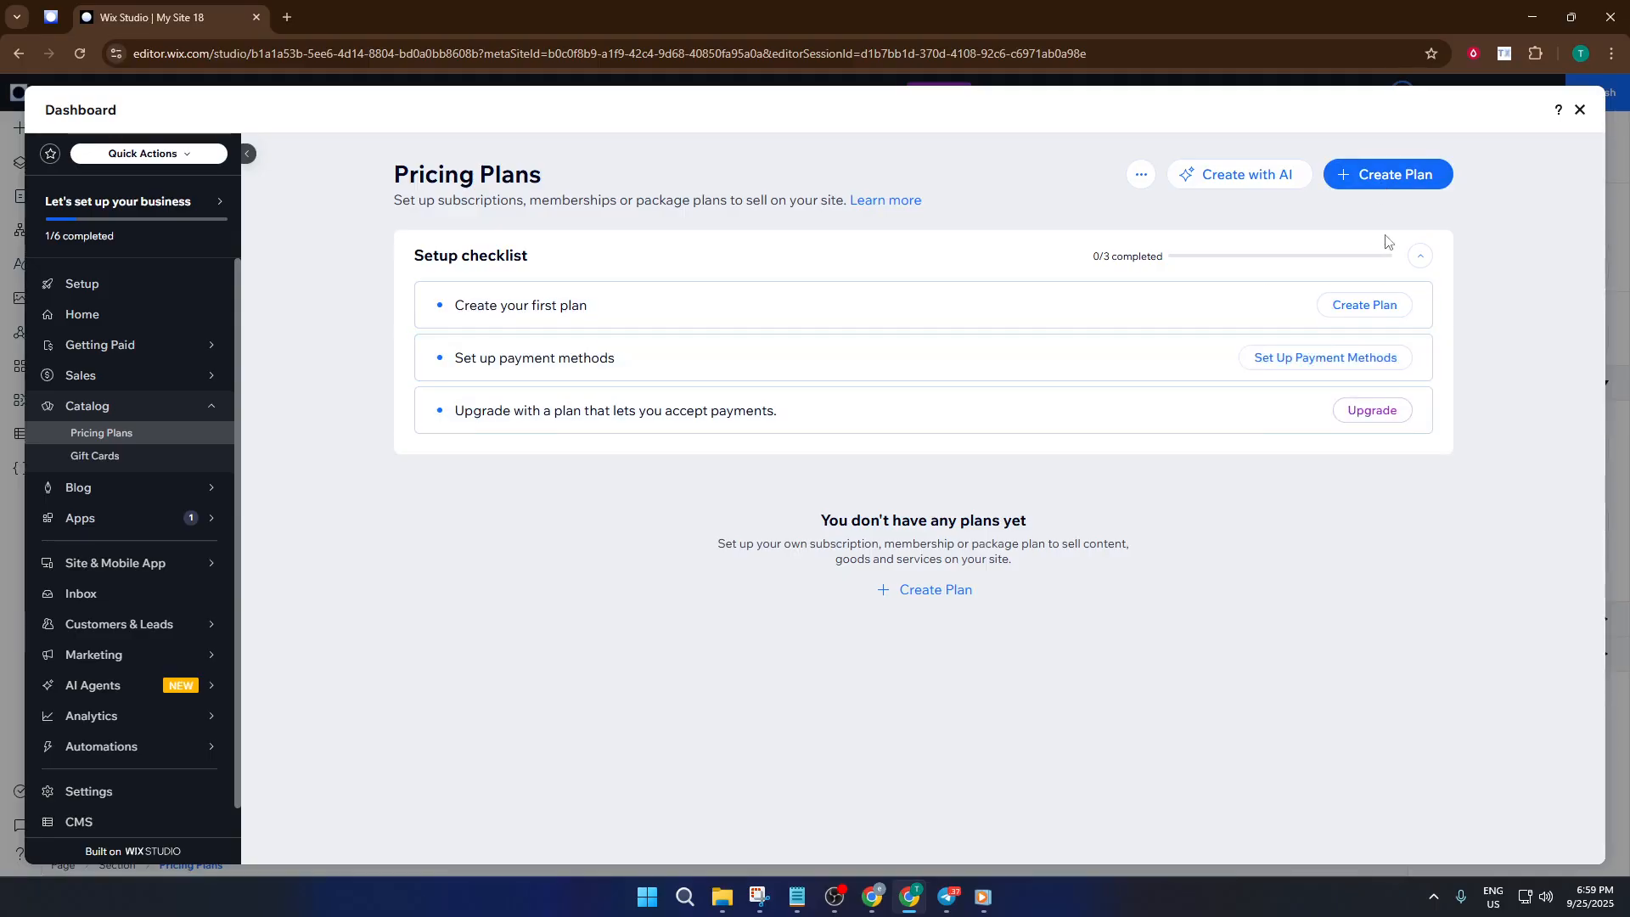
Step: Create a new pricing plan and name it "Demo plan"
{"action": "left_click", "coordinate": [1375, 177]}
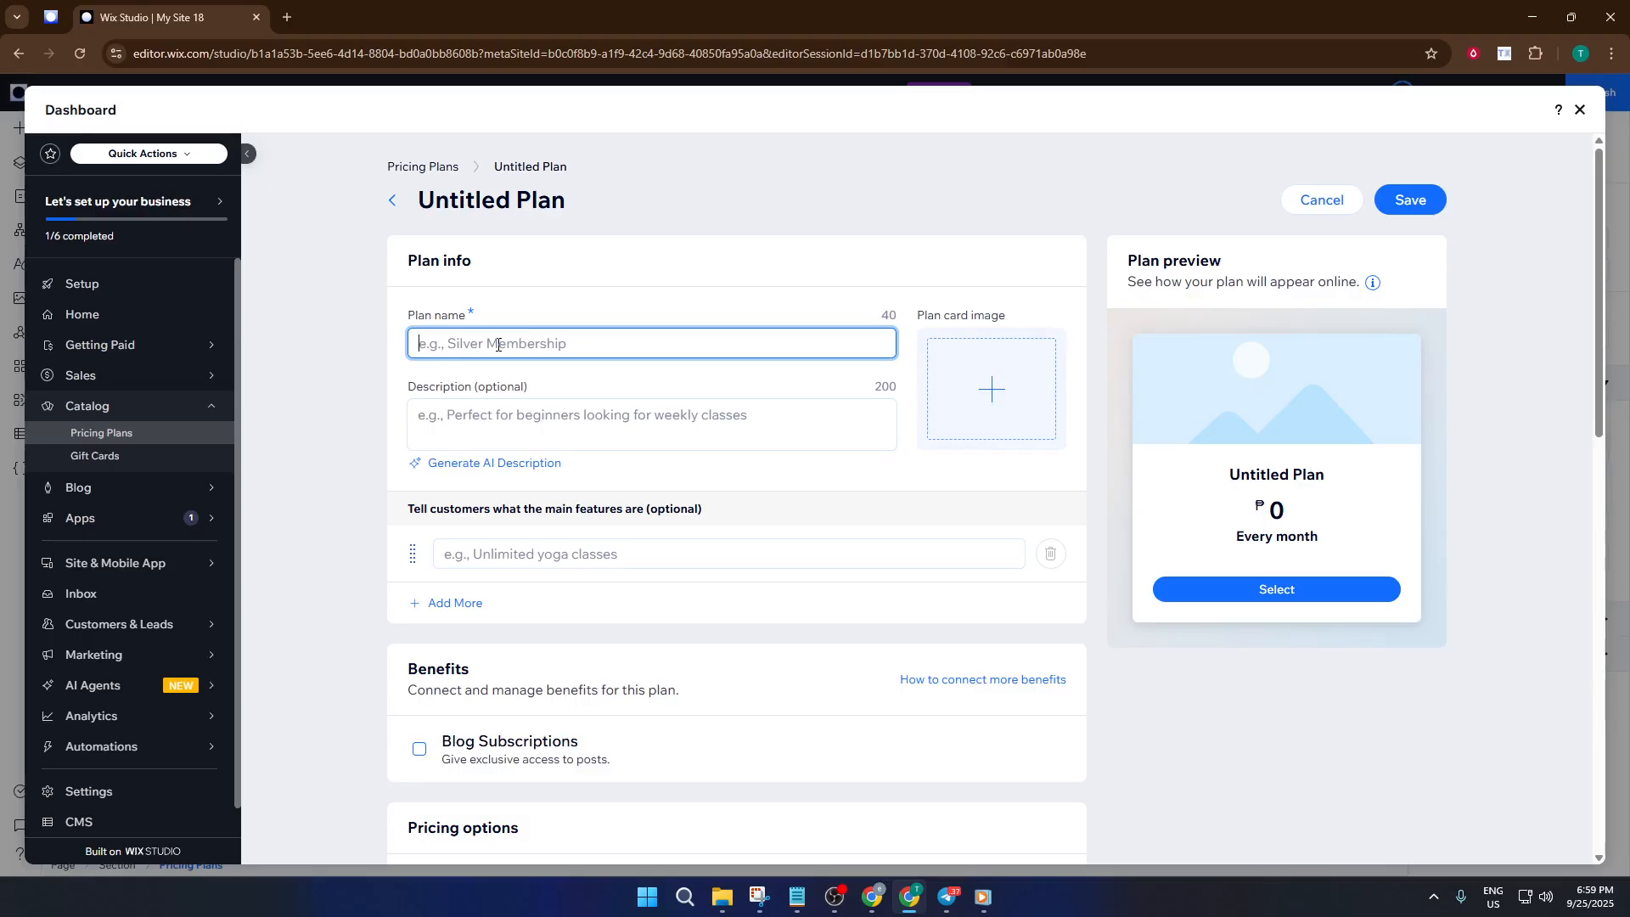
{"action": "type", "text": "Demo"}
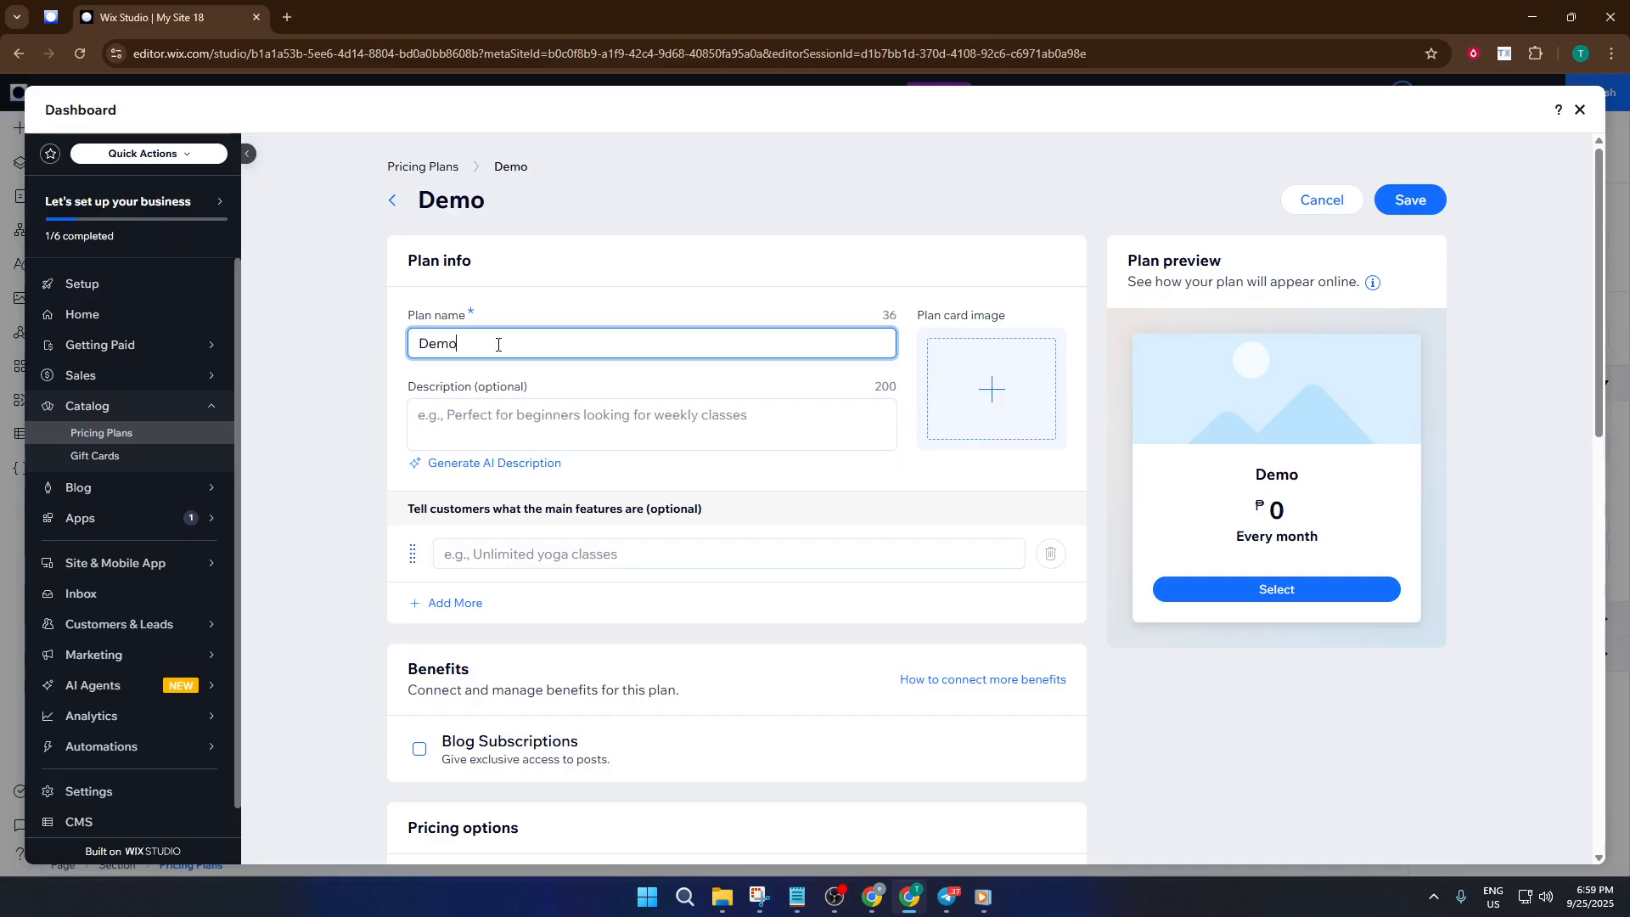
{"action": "type", "text": " plan"}
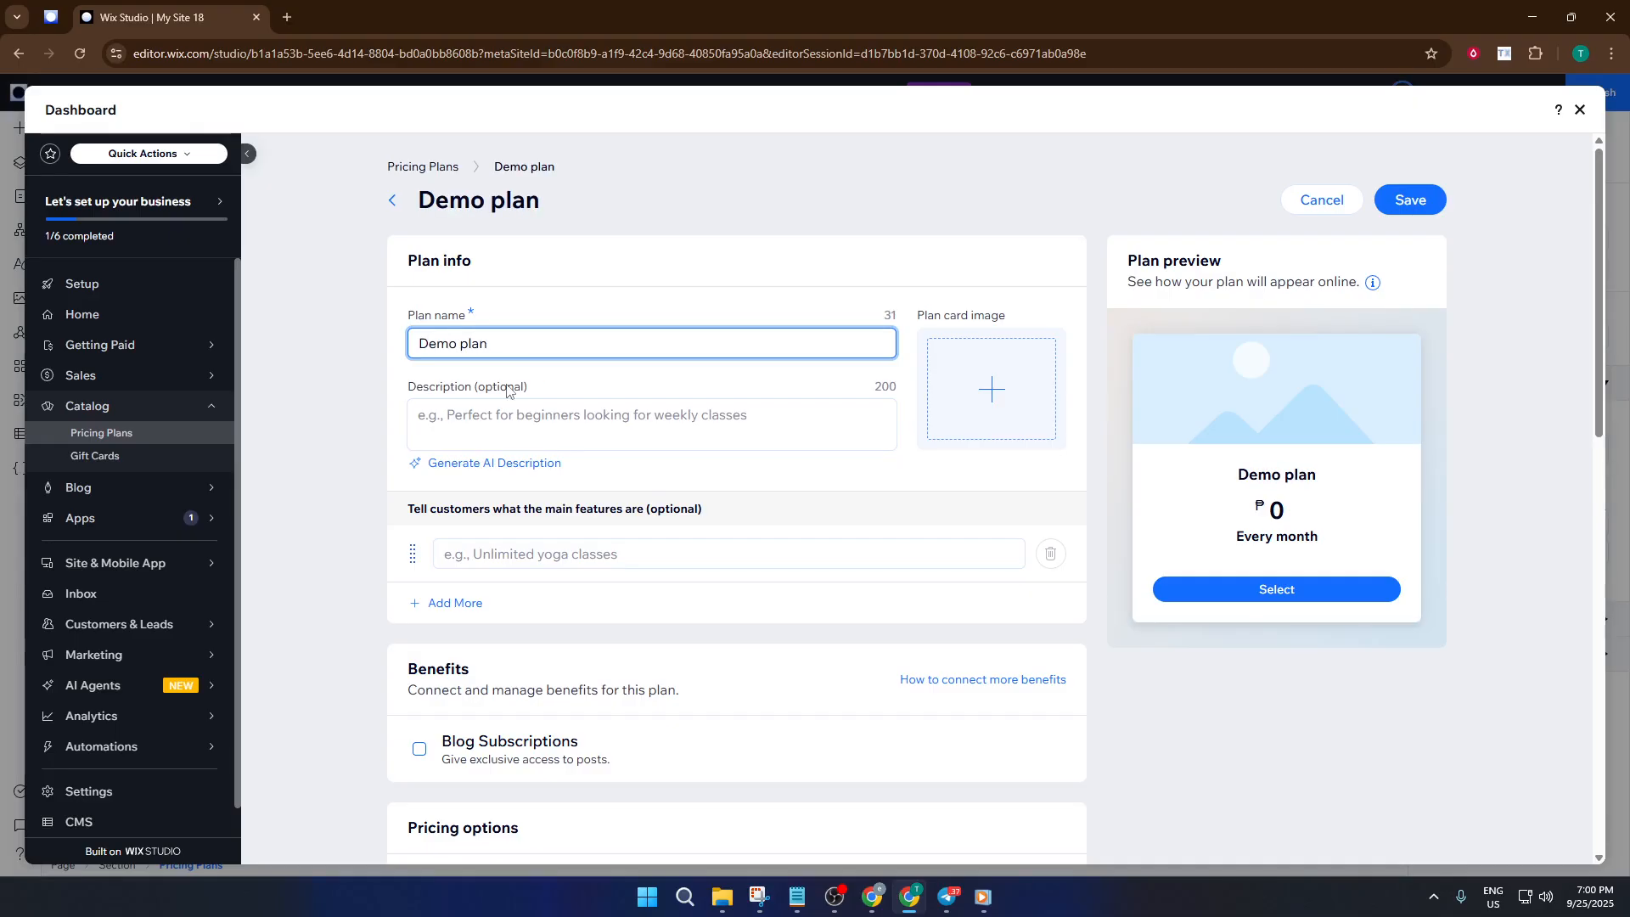
Step: Enter "for demo students and members" as the plan's description
{"action": "scroll", "coordinate": [495, 562], "scroll_direction": "down", "scroll_amount": 3}
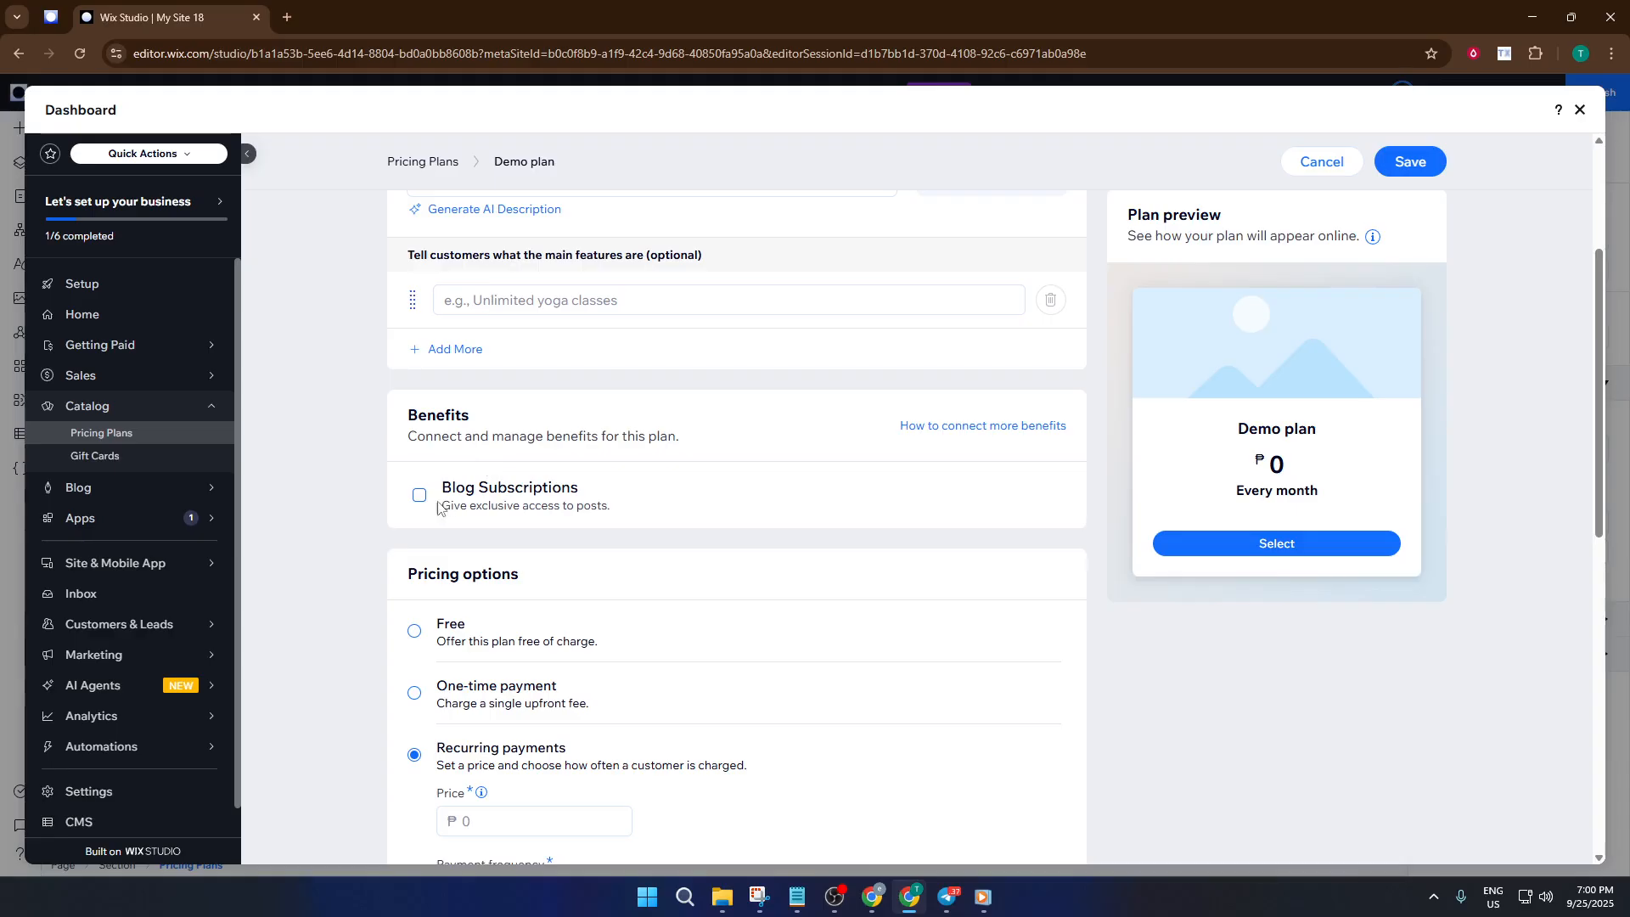
{"action": "scroll", "coordinate": [439, 493], "scroll_direction": "up", "scroll_amount": 1}
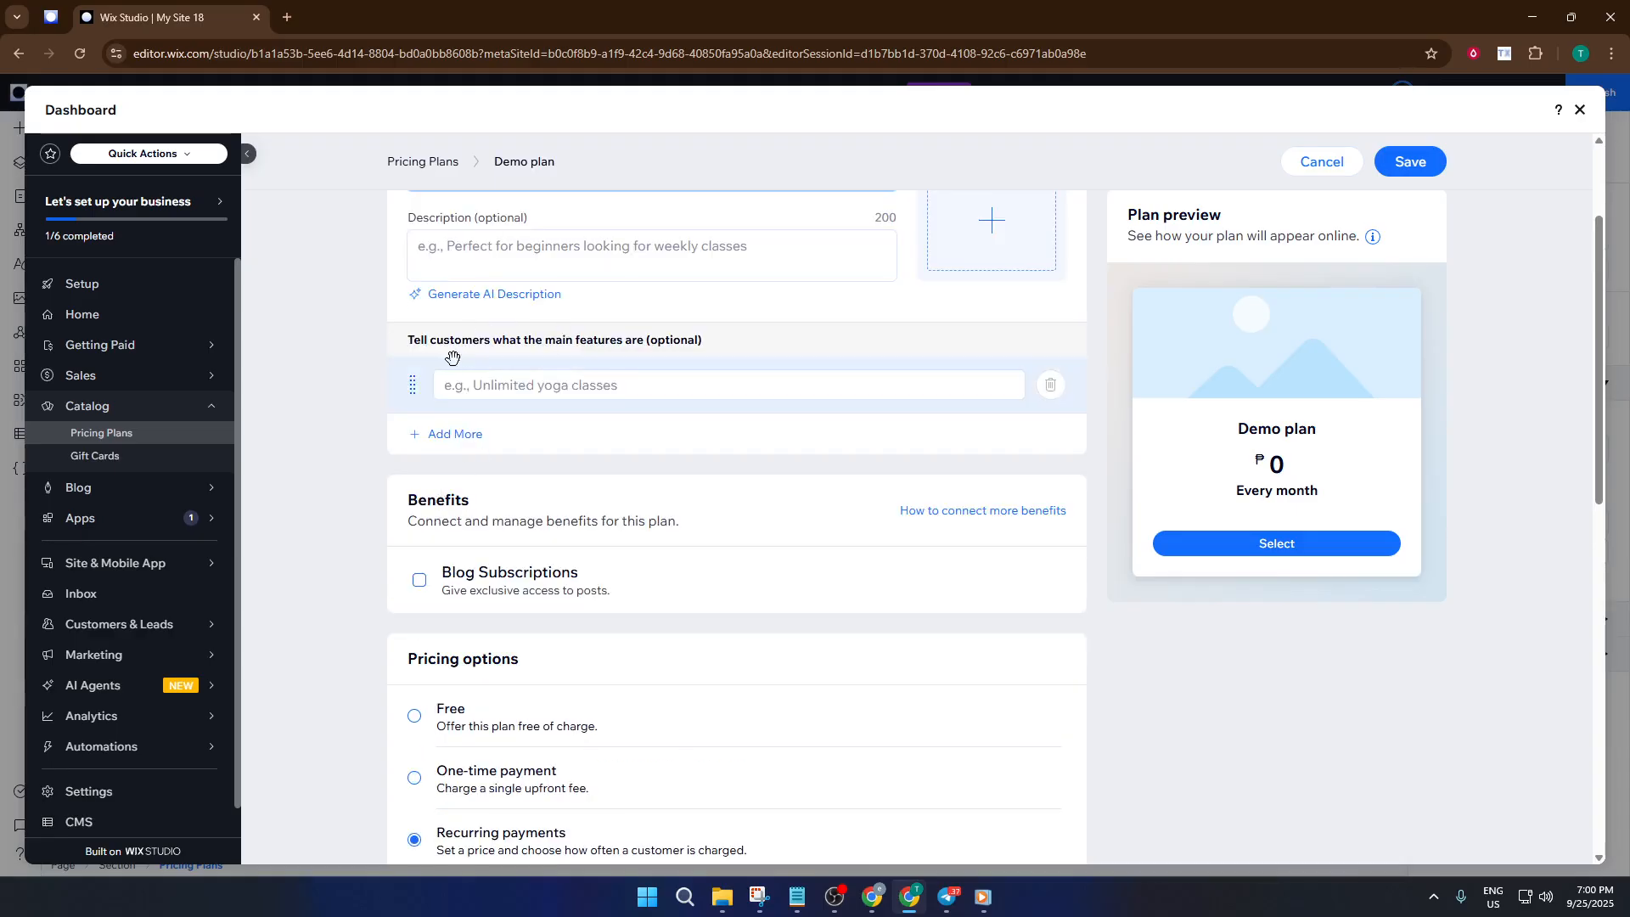
{"action": "scroll", "coordinate": [452, 358], "scroll_direction": "up", "scroll_amount": 2}
{"action": "left_click", "coordinate": [516, 415]}
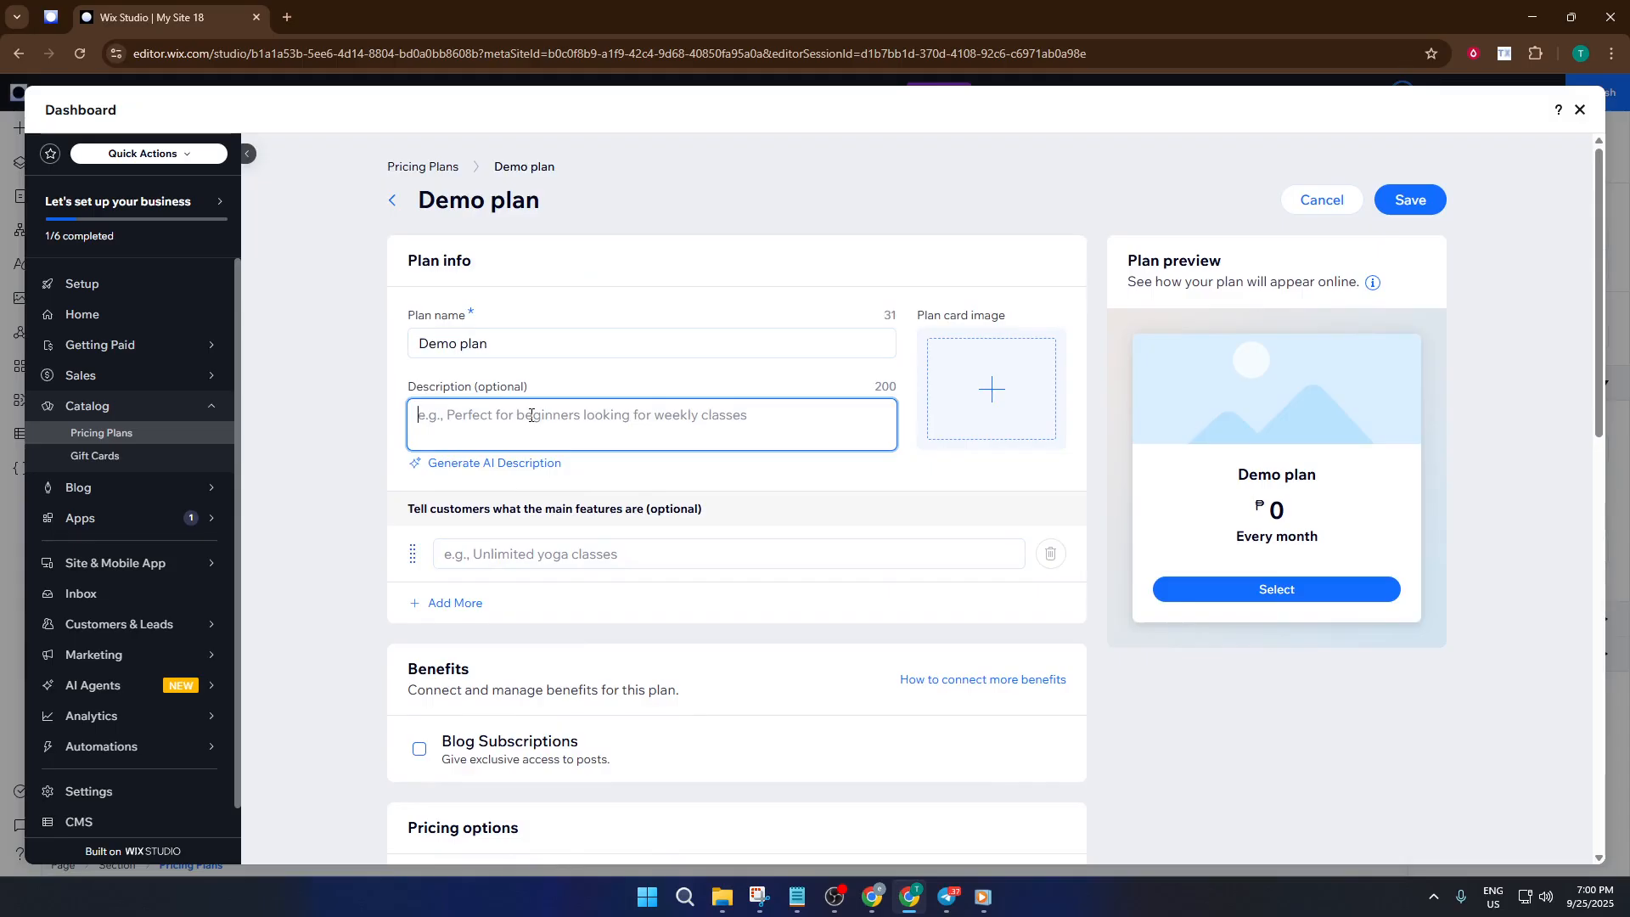
{"action": "type", "text": "f"}
{"action": "type", "text": "d"}
{"action": "key", "text": "BackSpace"}
{"action": "key", "text": "BackSpace"}
{"action": "type", "text": "demo st"}
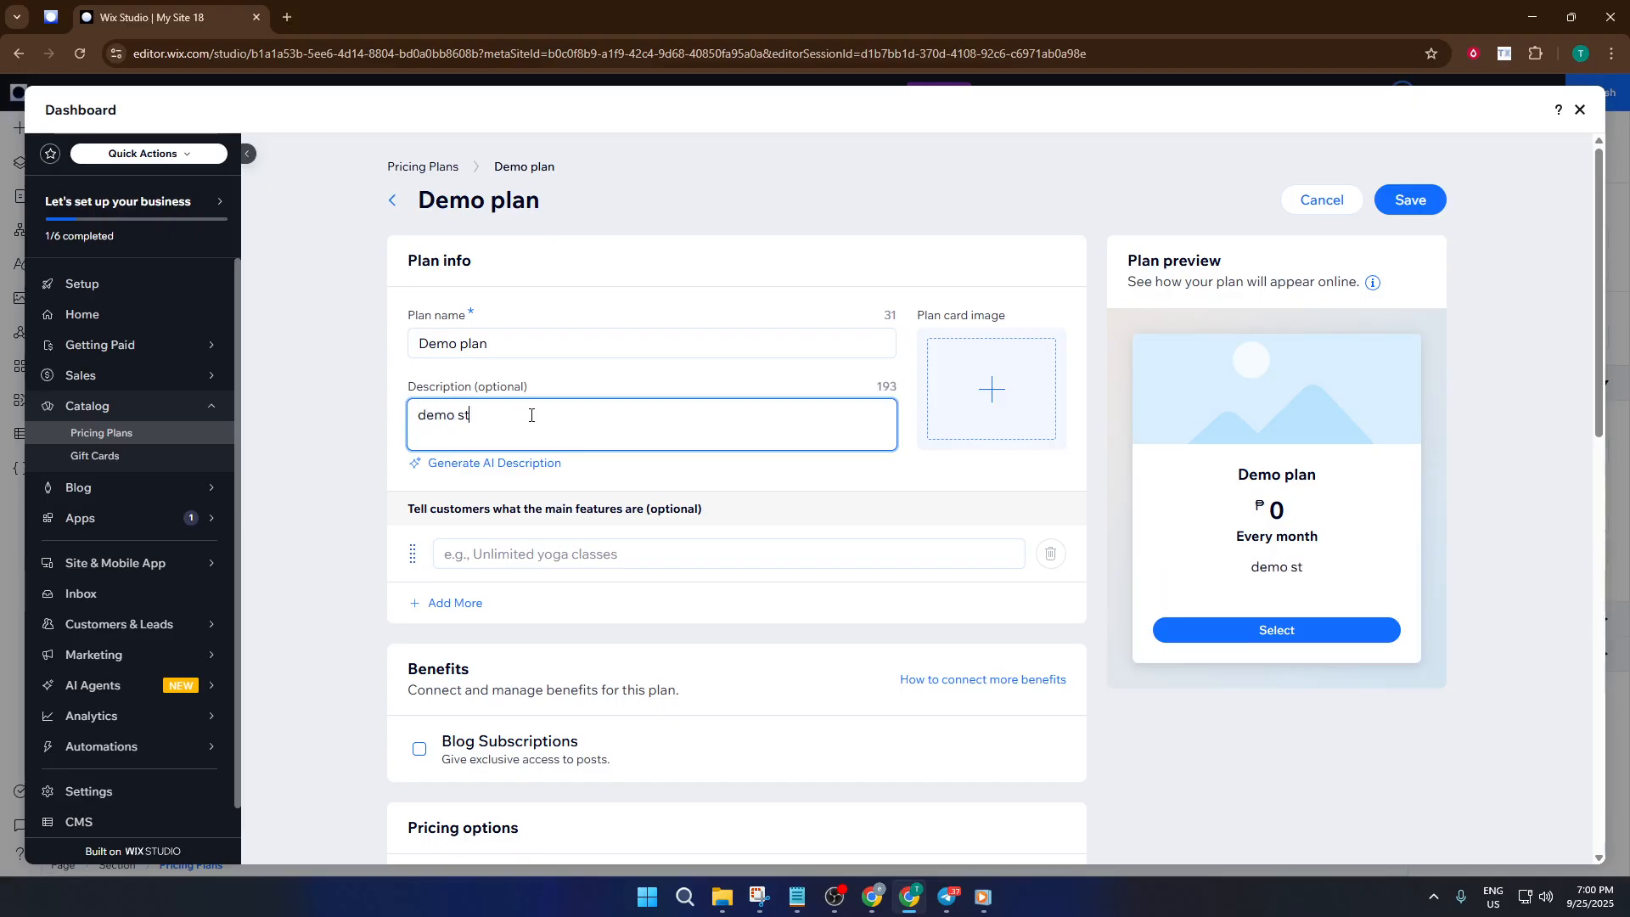
{"action": "type", "text": "udents and m"}
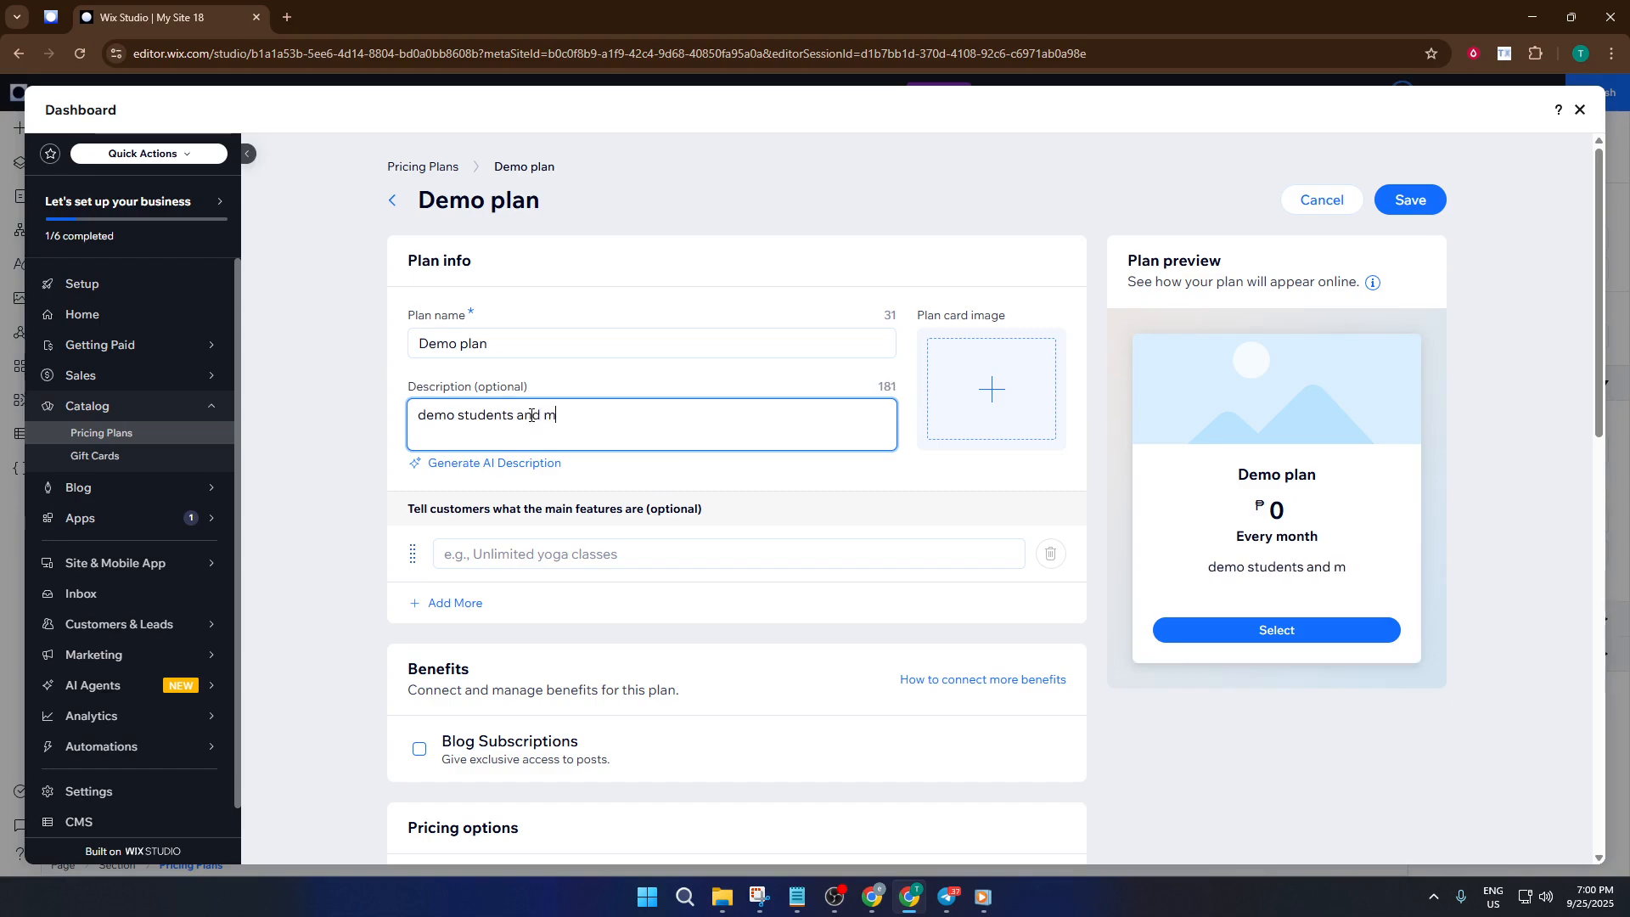
{"action": "type", "text": "embers"}
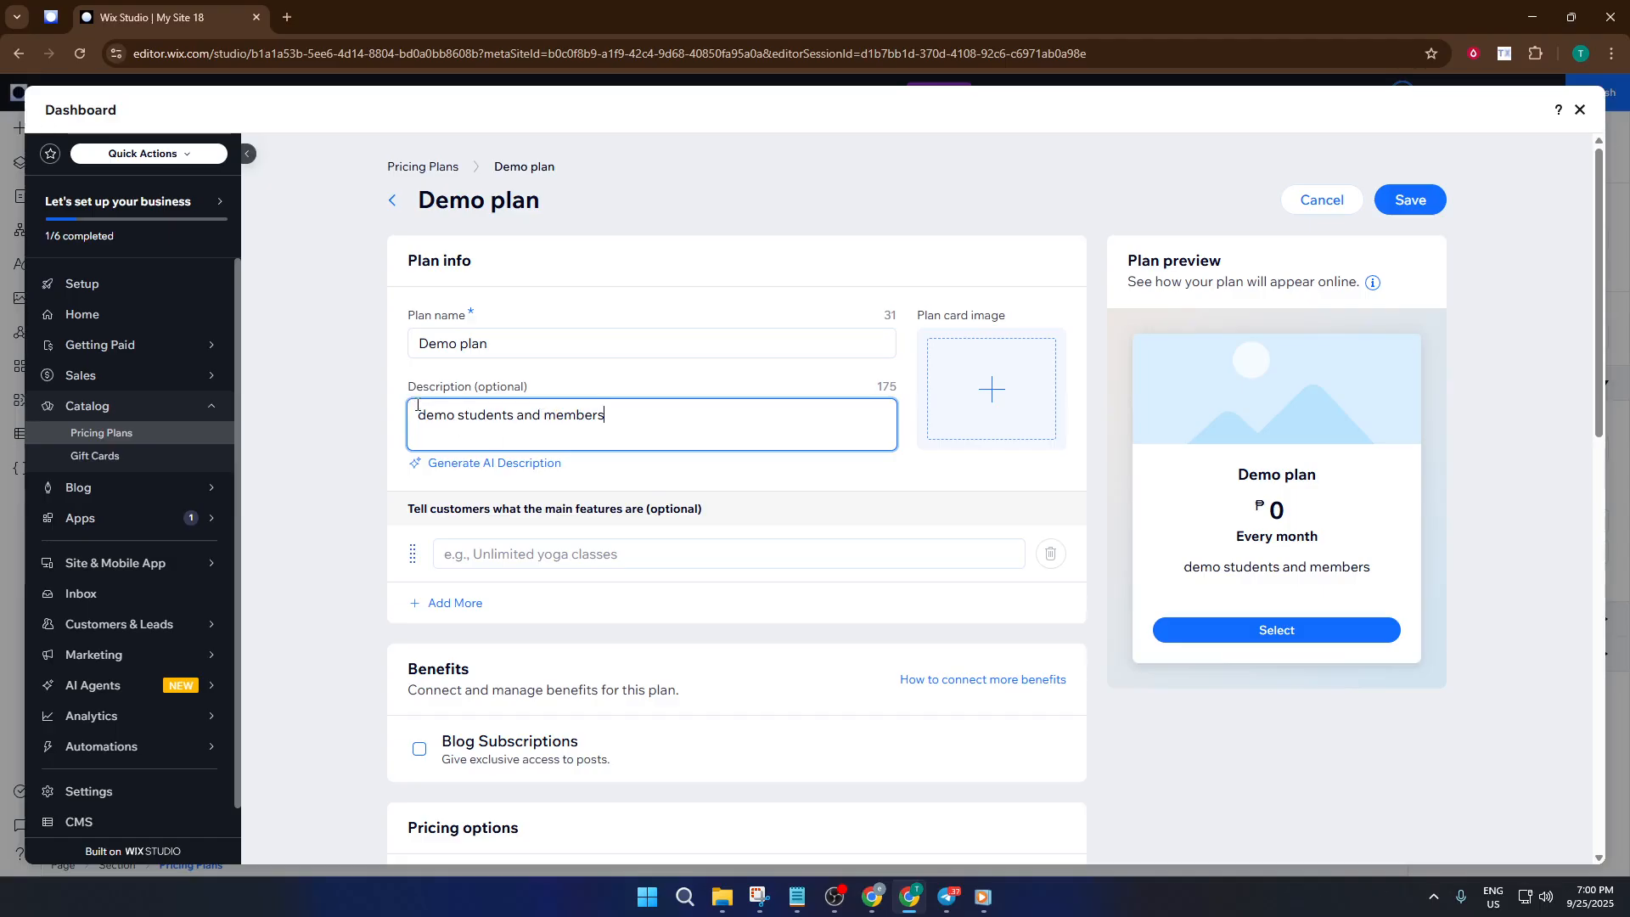
{"action": "type", "text": "fir"}
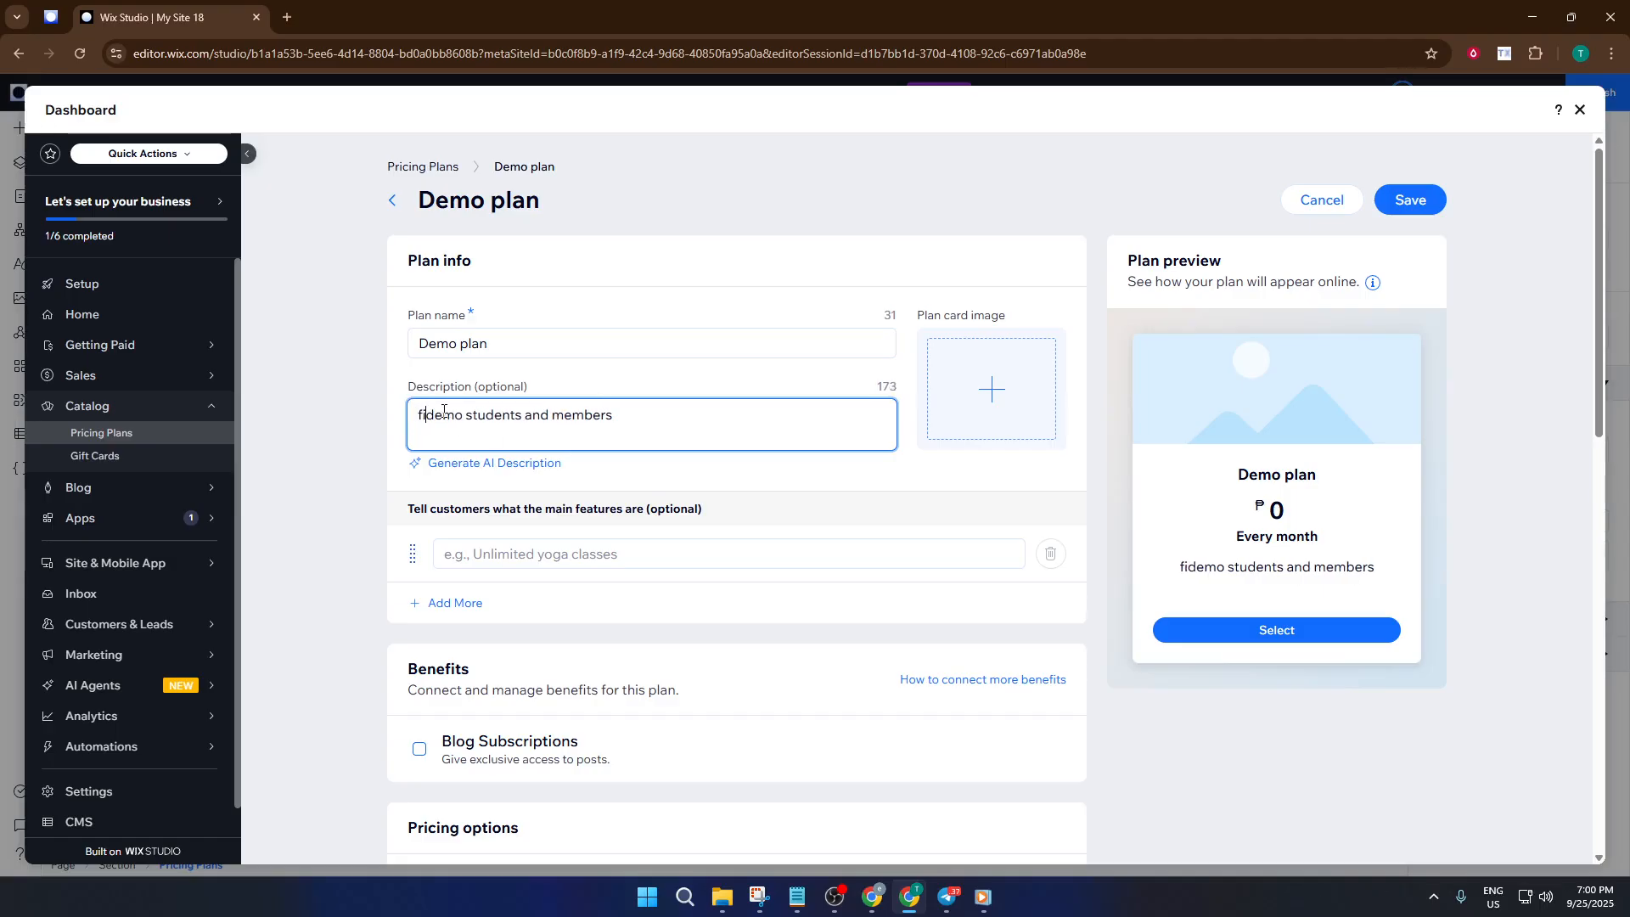
{"action": "key", "text": "BackSpace"}
{"action": "key", "text": "BackSpace"}
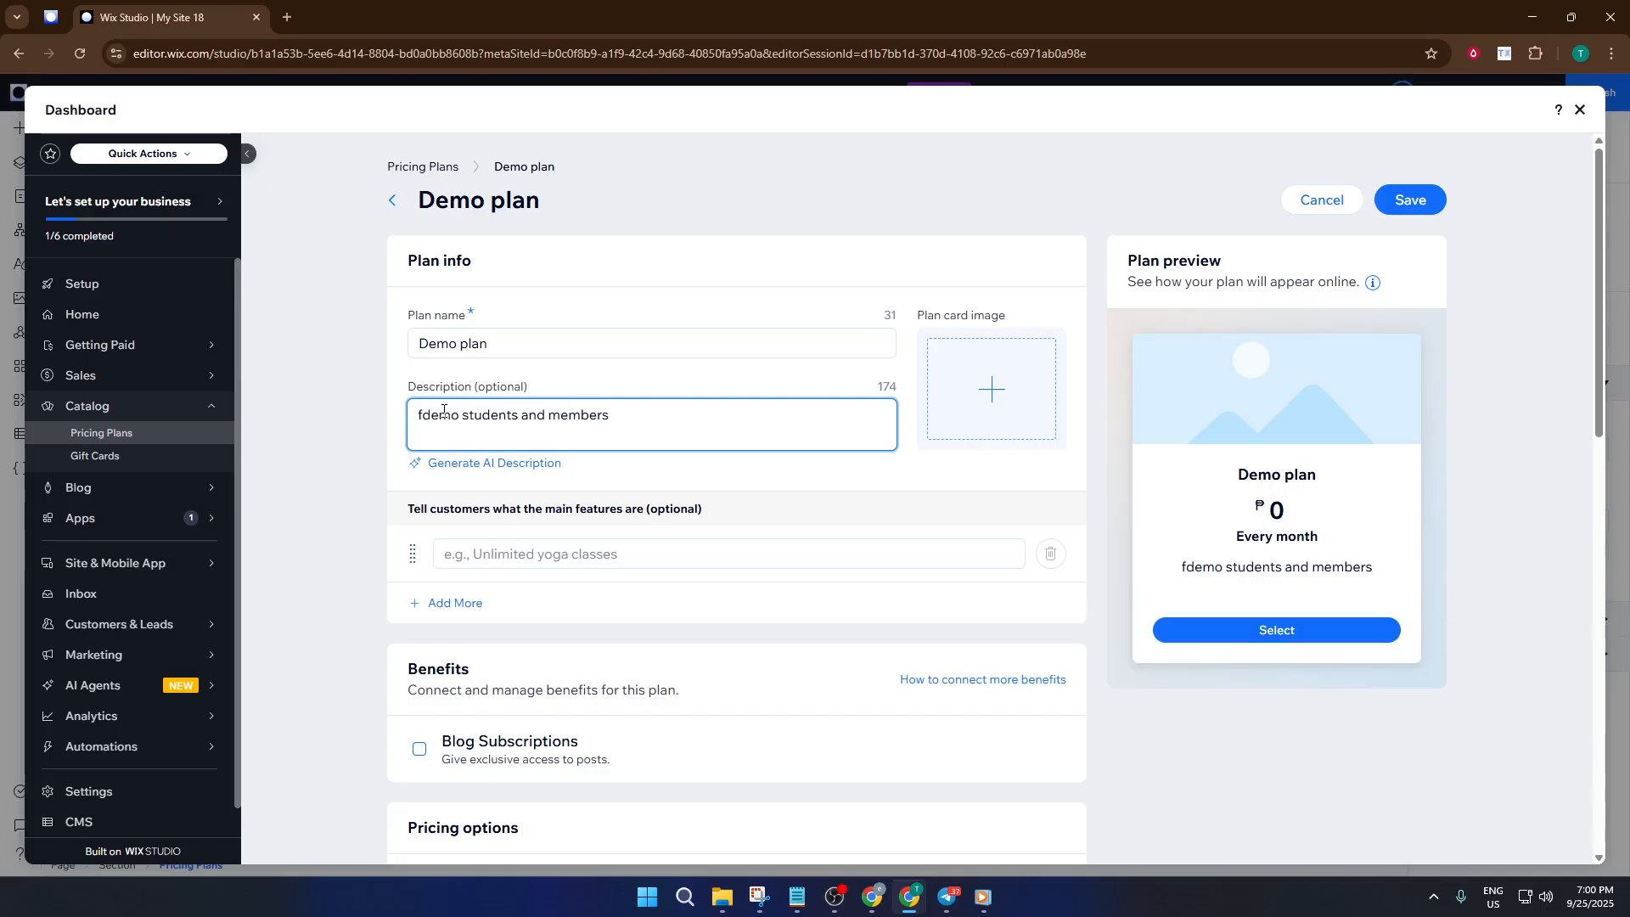
{"action": "type", "text": "or"}
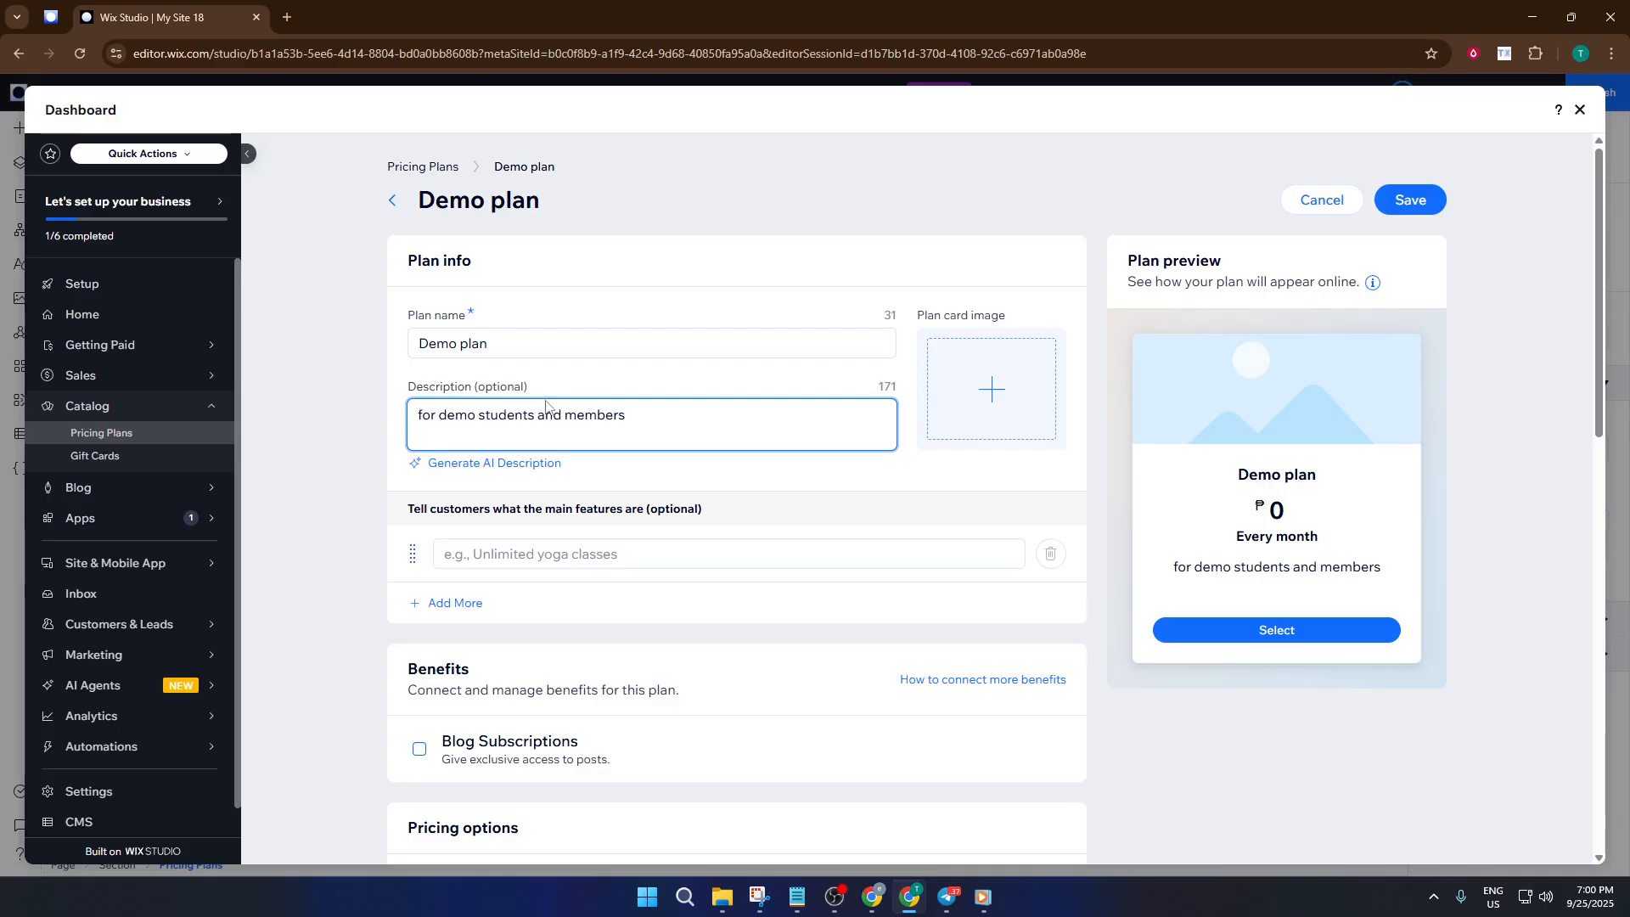
{"action": "left_click", "coordinate": [374, 543]}
Step: Set the plan's recurring payment price to ₱1000 with a Monthly payment frequency
{"action": "scroll", "coordinate": [438, 579], "scroll_direction": "down", "scroll_amount": 4}
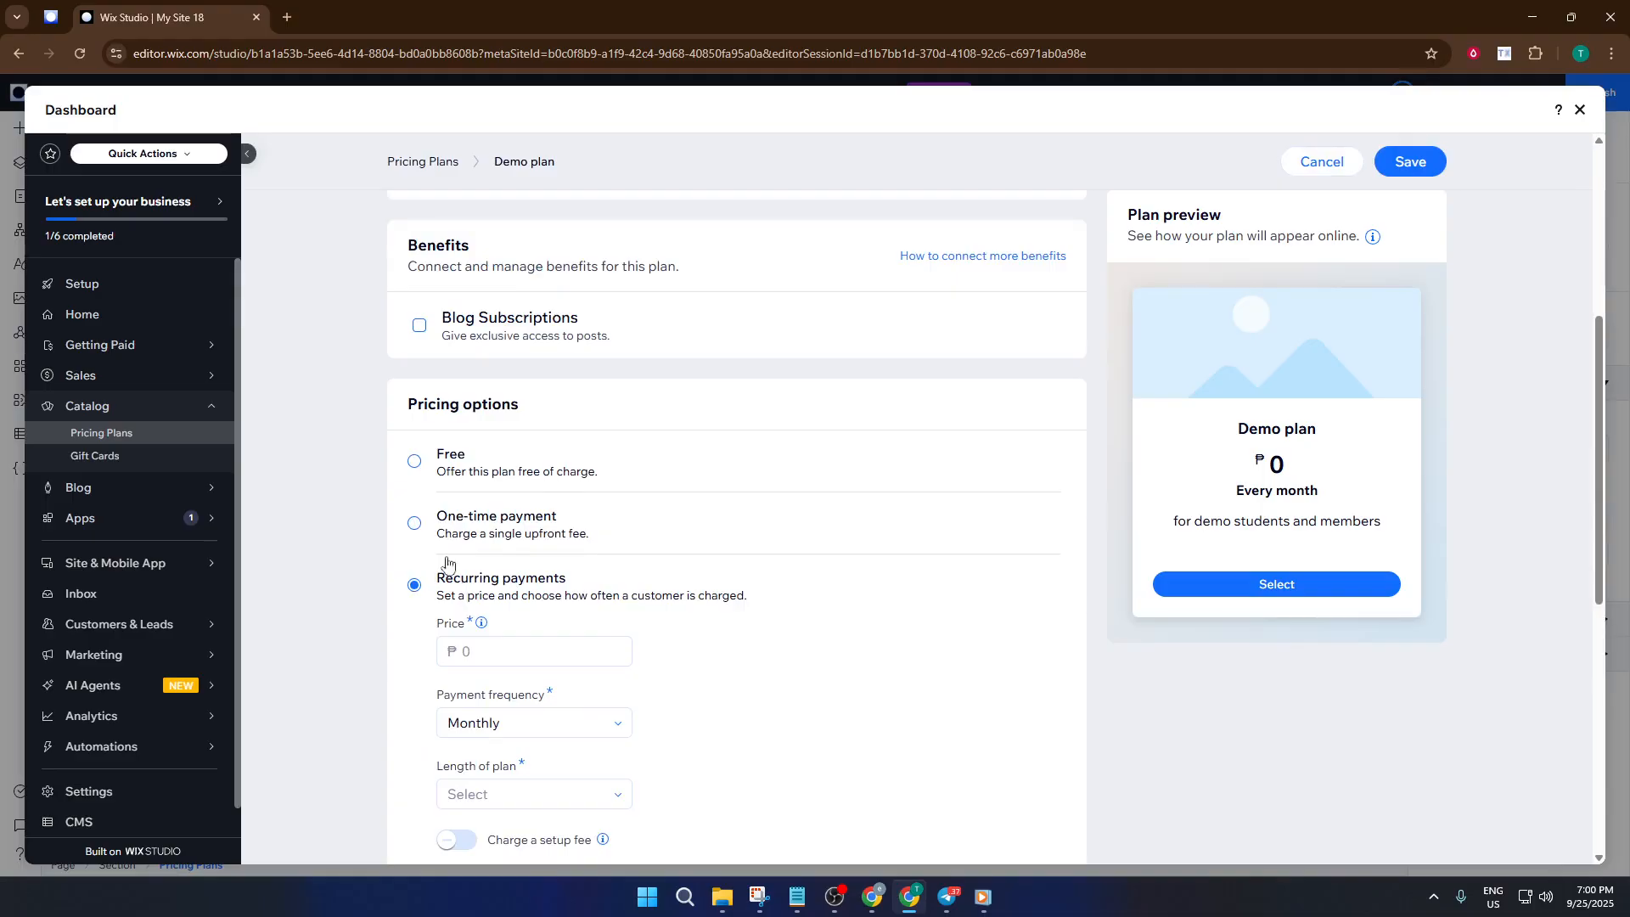
{"action": "scroll", "coordinate": [436, 604], "scroll_direction": "down", "scroll_amount": 2}
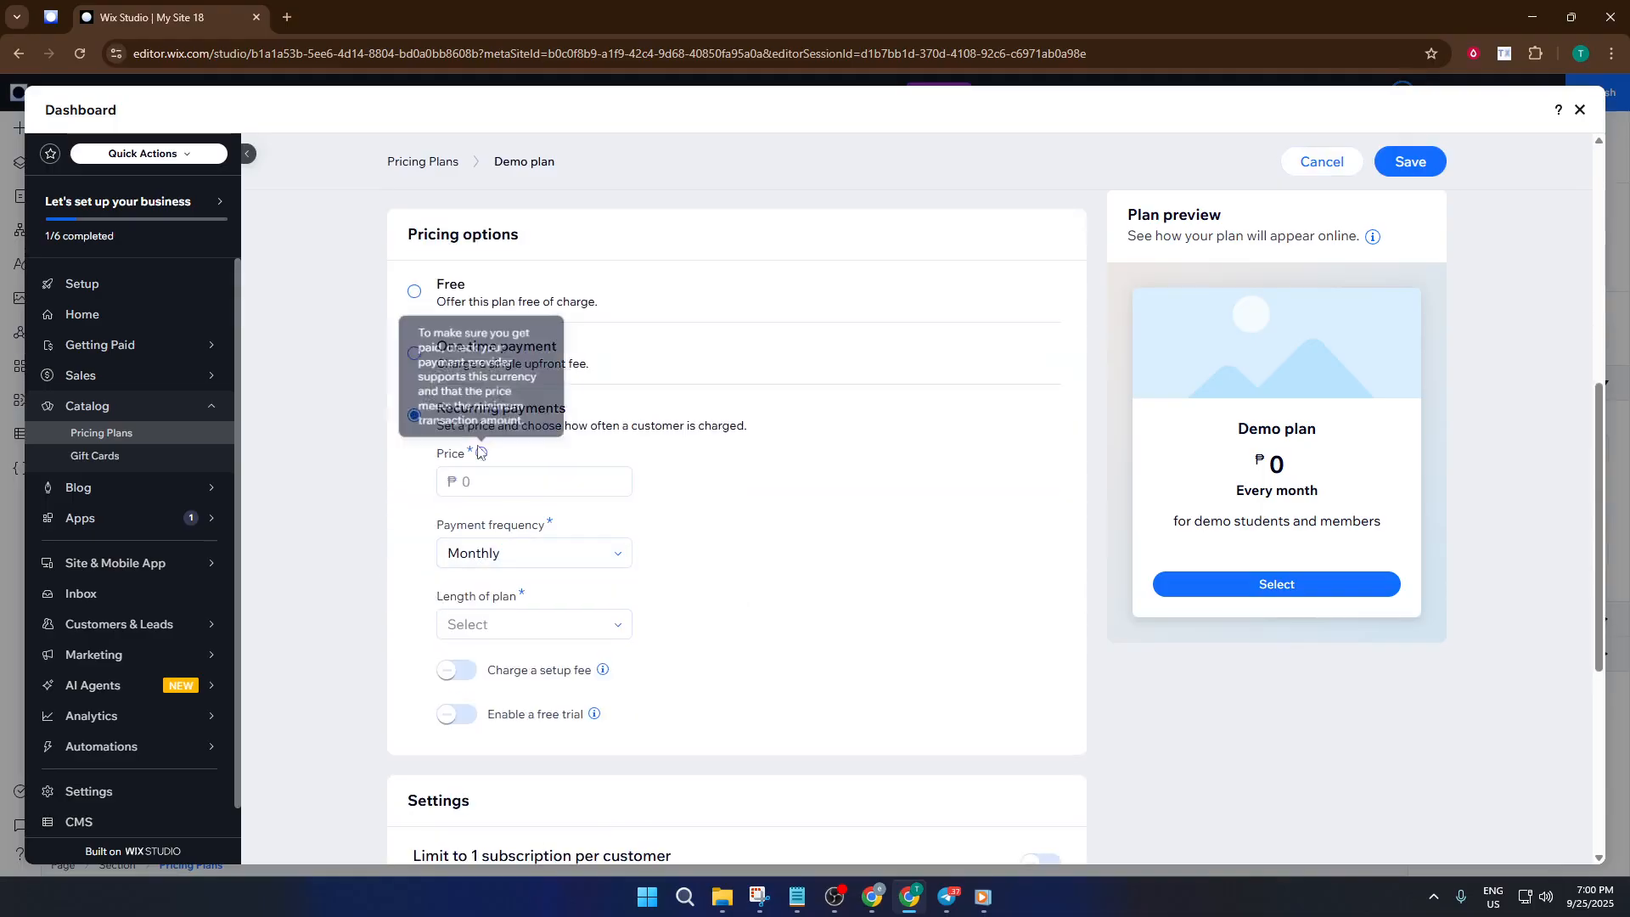
{"action": "left_click", "coordinate": [537, 479]}
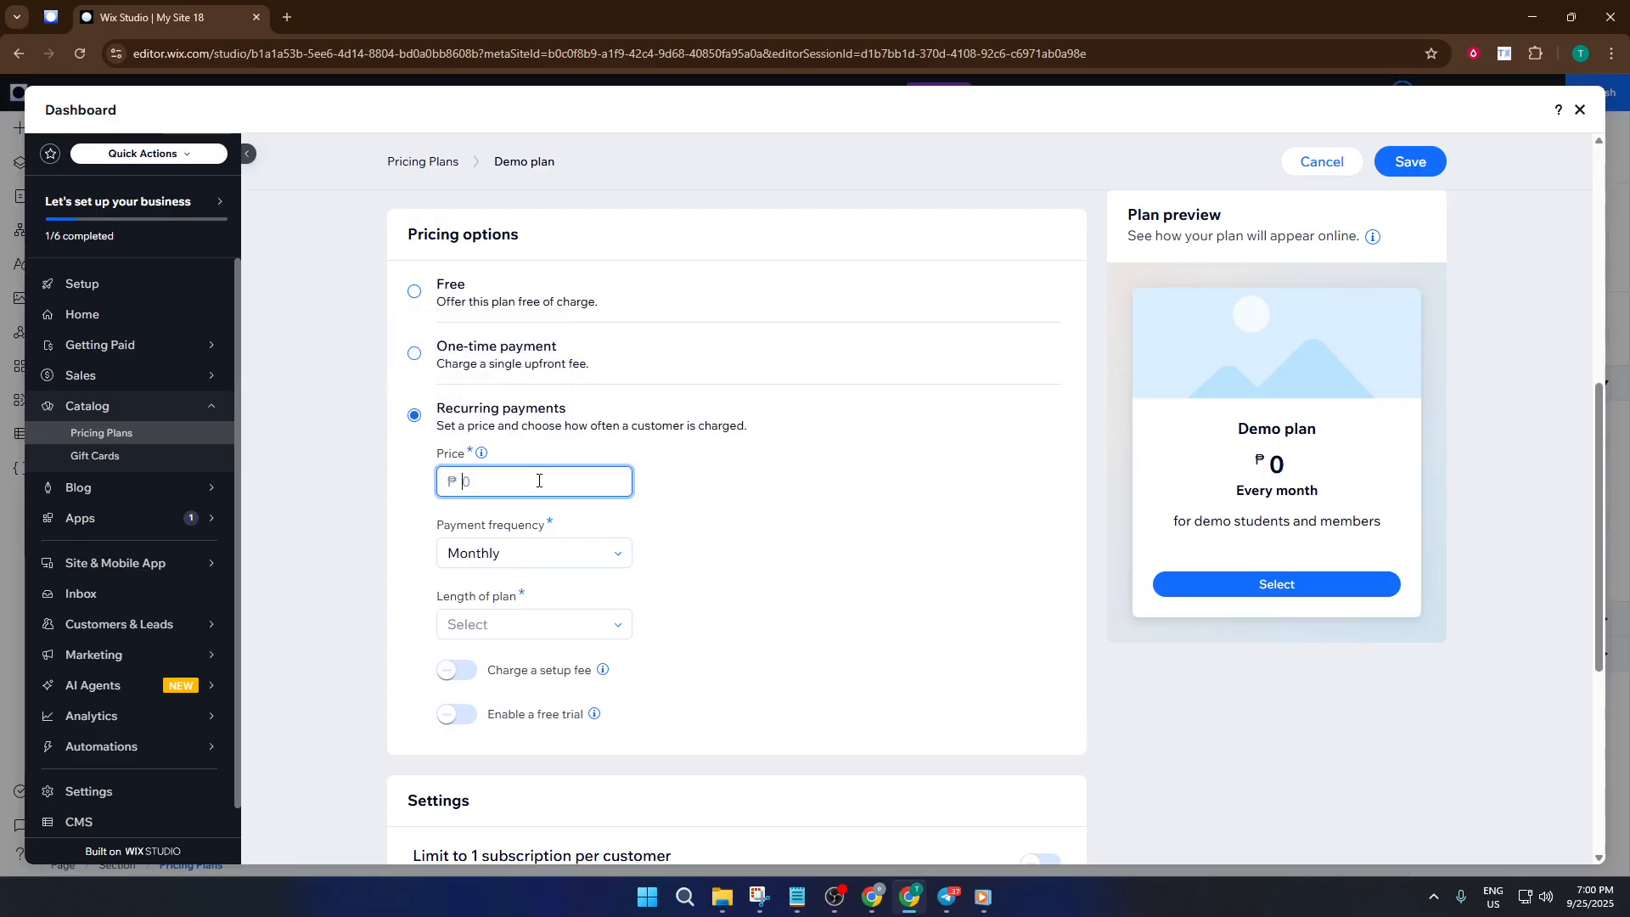
{"action": "type", "text": "1000"}
{"action": "scroll", "coordinate": [617, 582], "scroll_direction": "down", "scroll_amount": 2}
{"action": "left_click", "coordinate": [518, 383]}
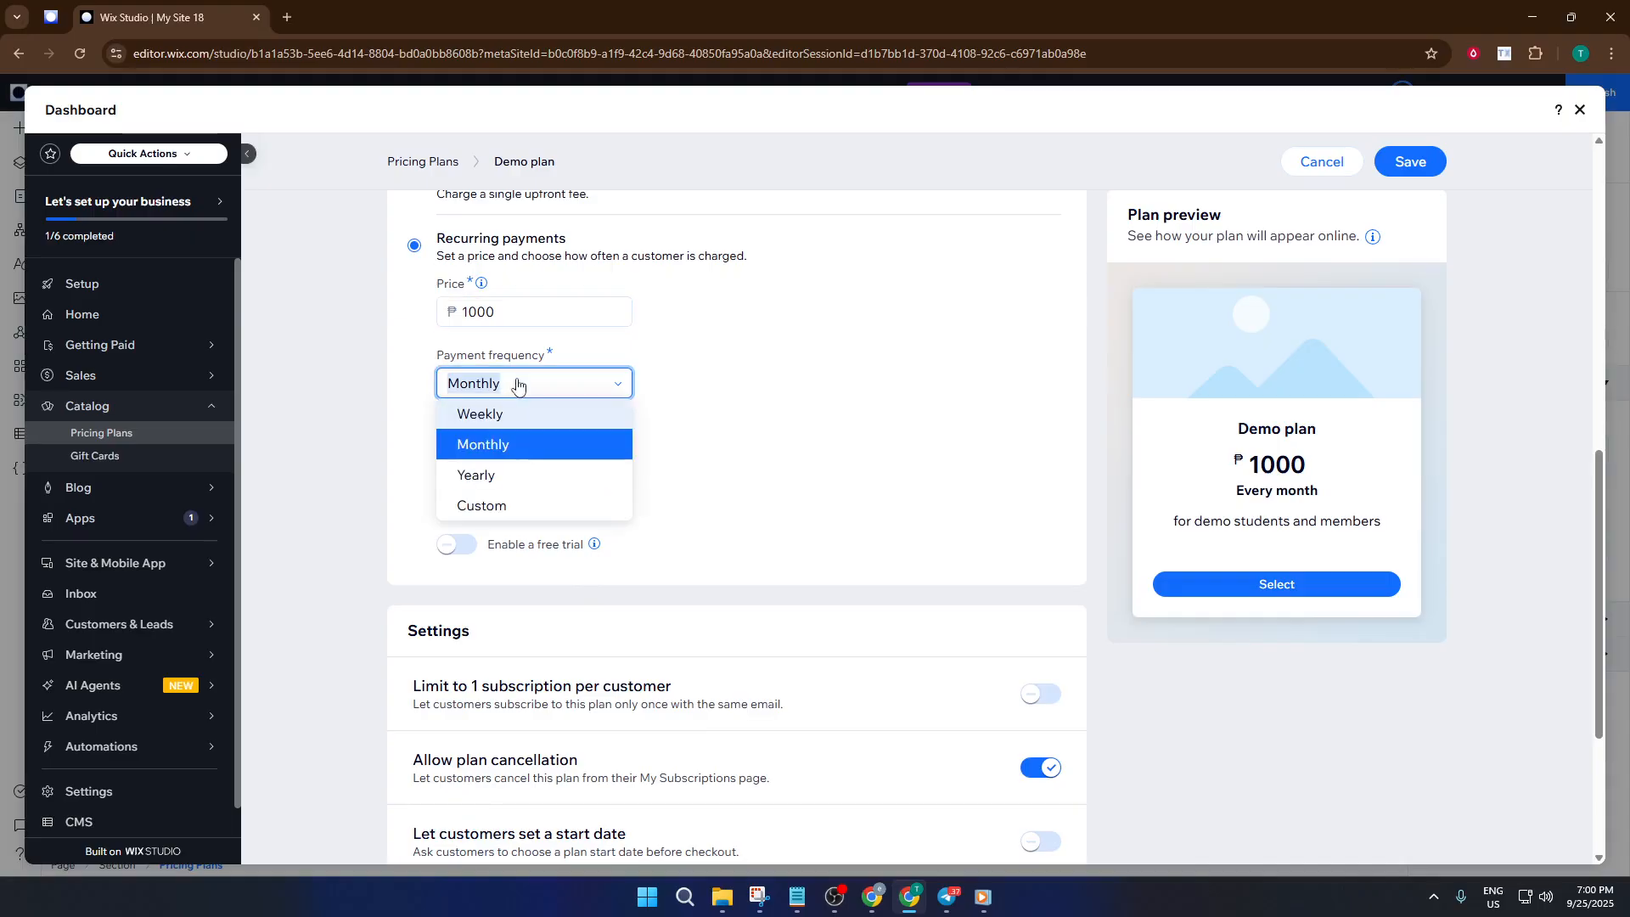
{"action": "left_click", "coordinate": [509, 448]}
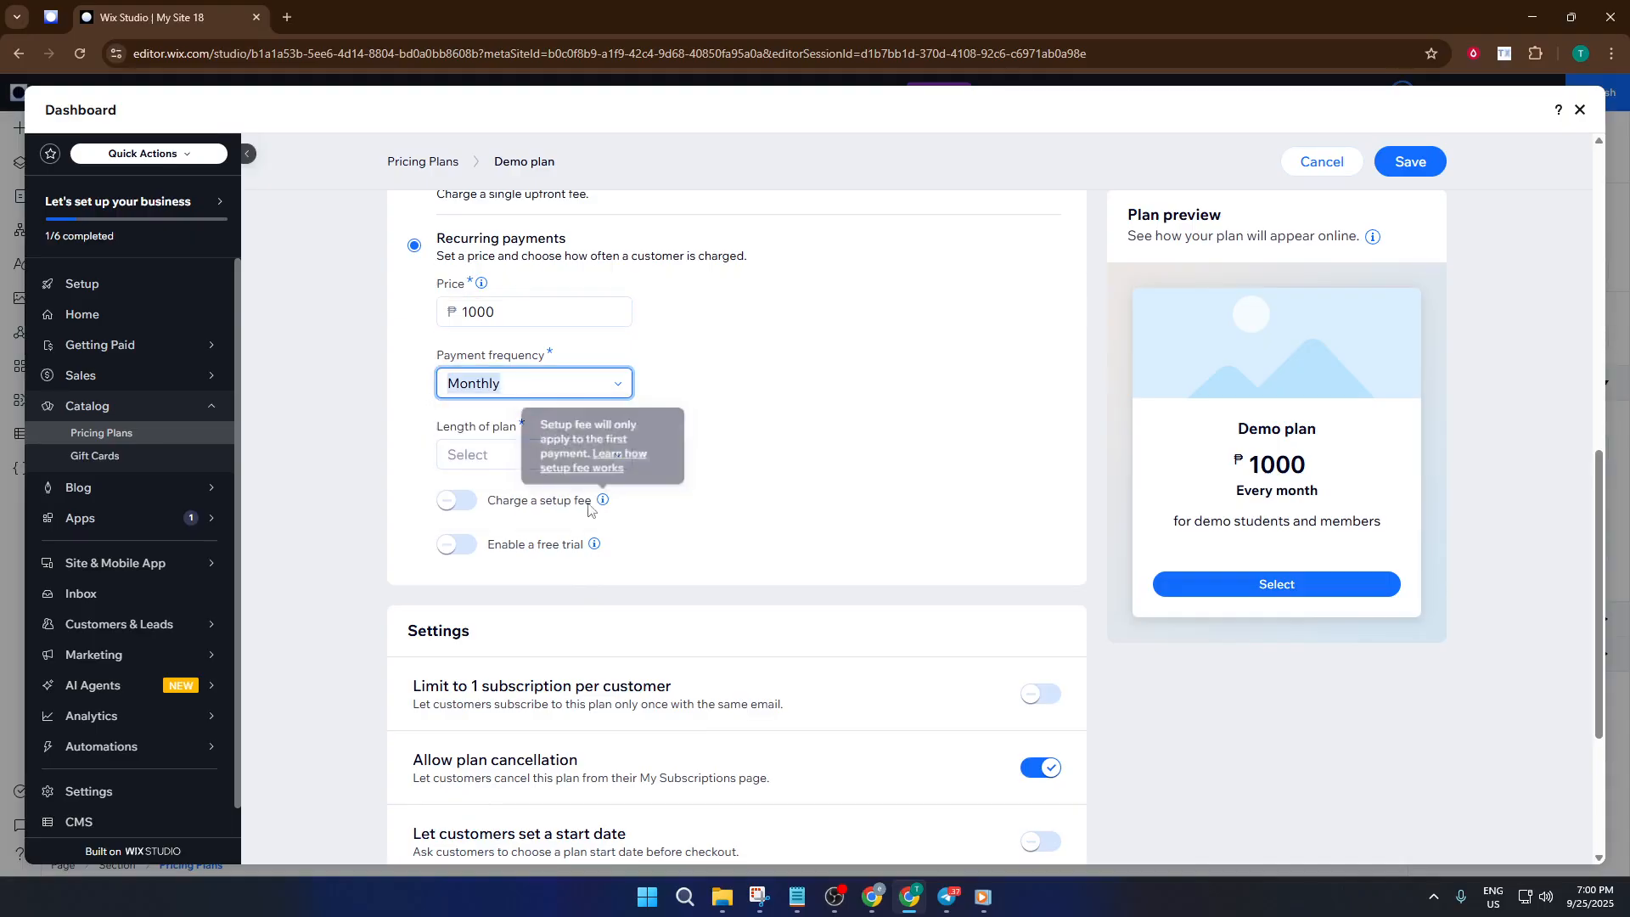